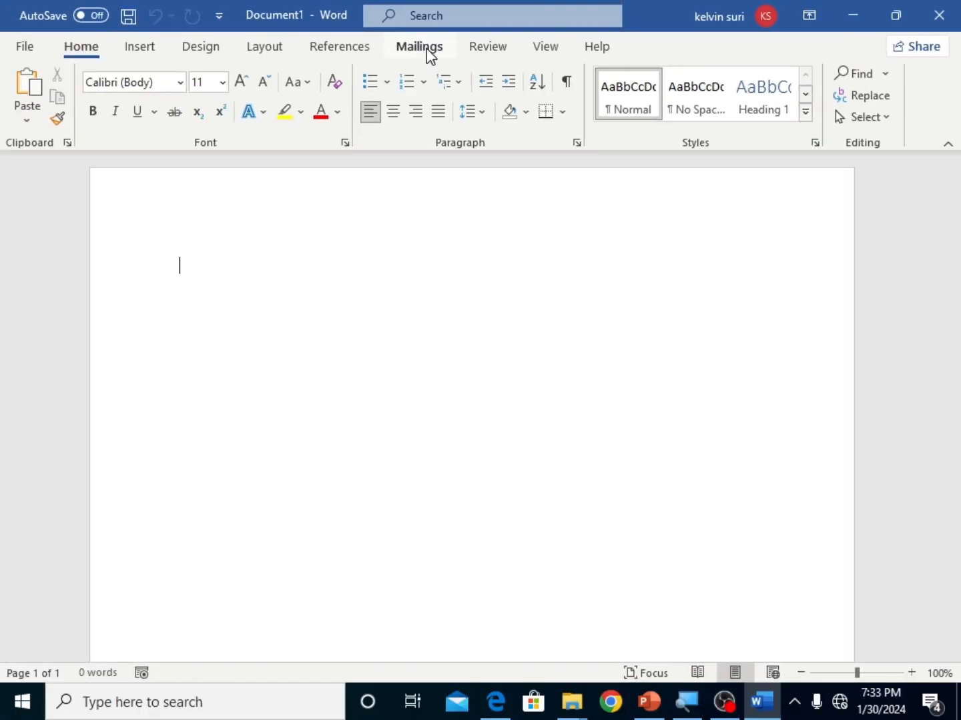
Step: Start the step-by-step mail merge wizard for letters, using the current document, and advance to recipient selection
click(429, 52)
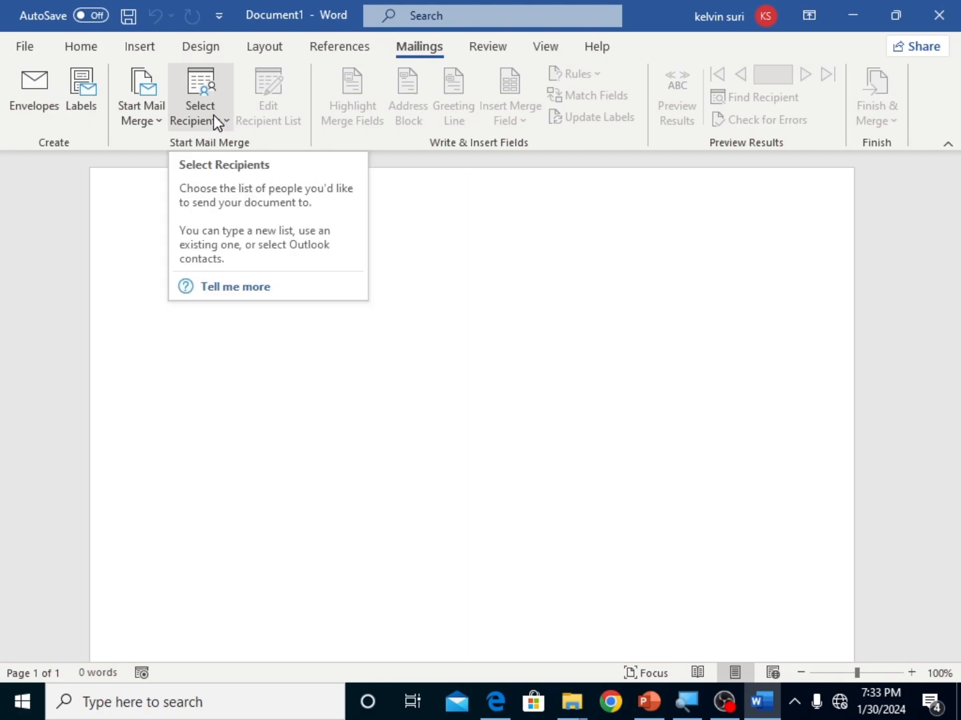
click(151, 117)
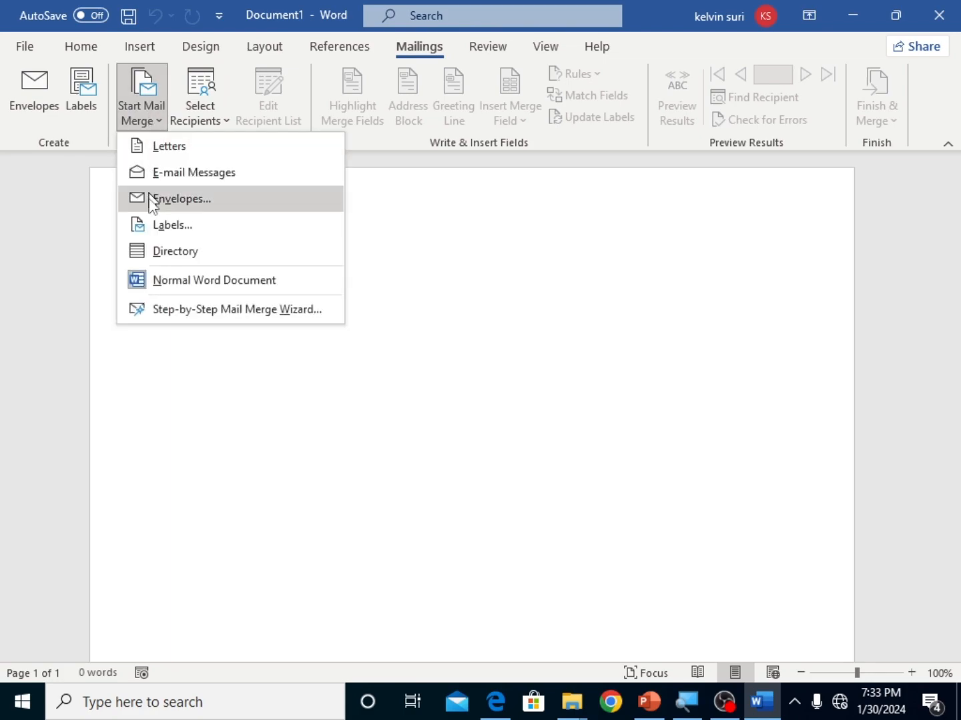
click(192, 315)
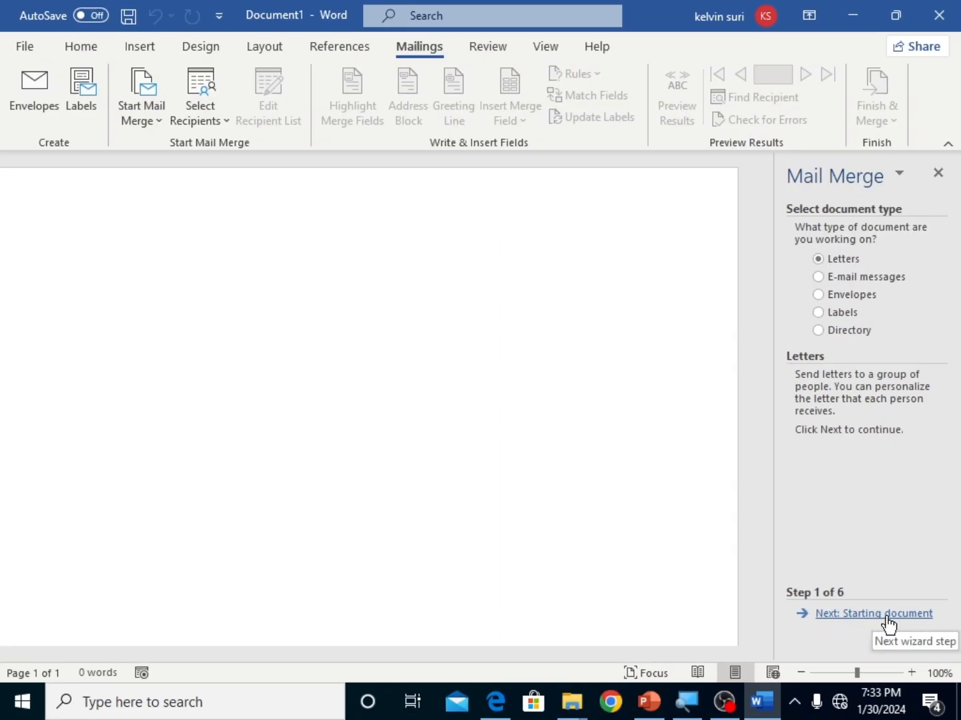
click(873, 616)
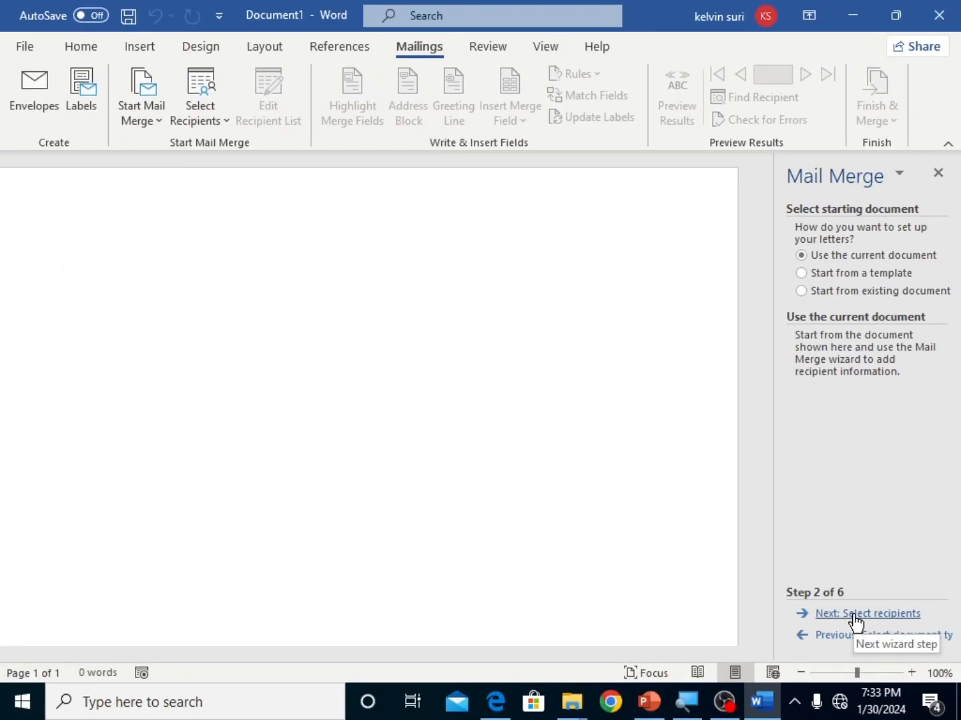
click(855, 615)
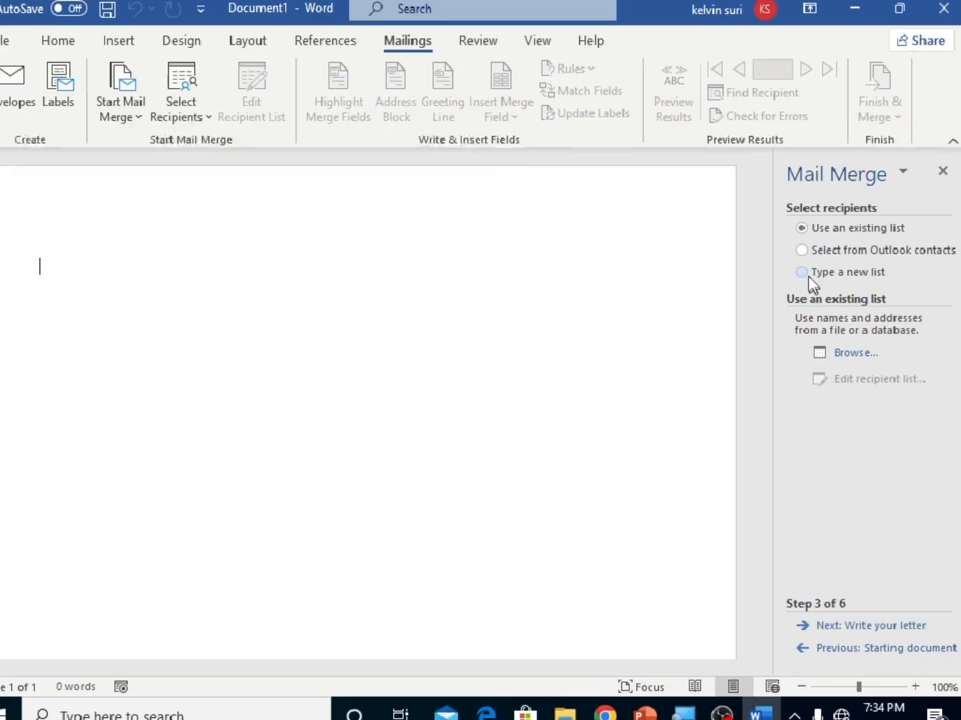
Step: Choose to type a new recipient list, open a new address list and review its columns
click(808, 274)
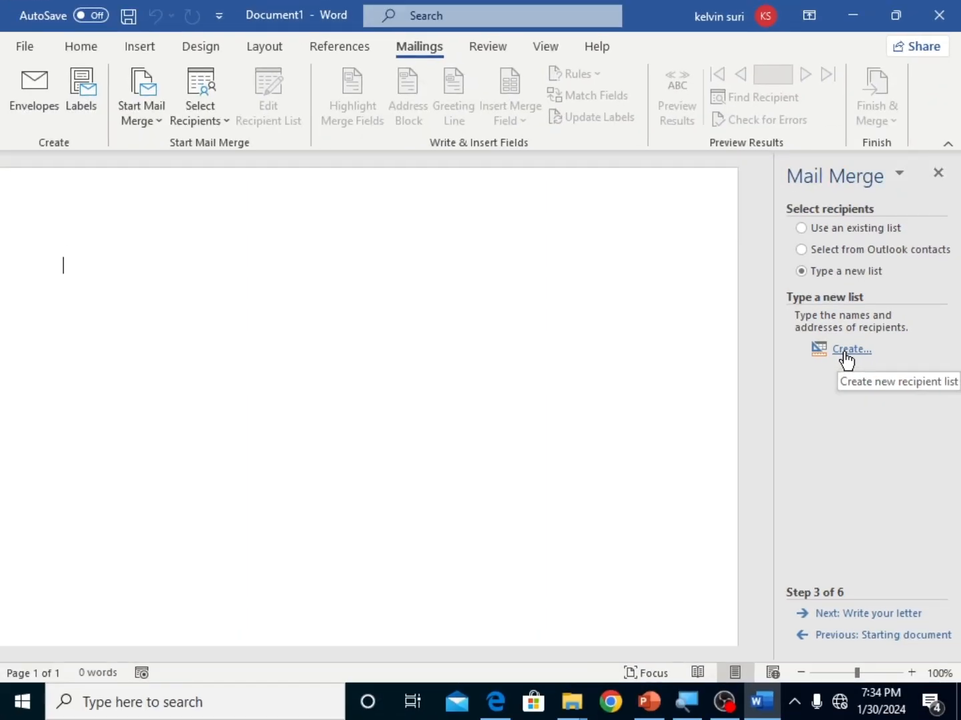
click(844, 355)
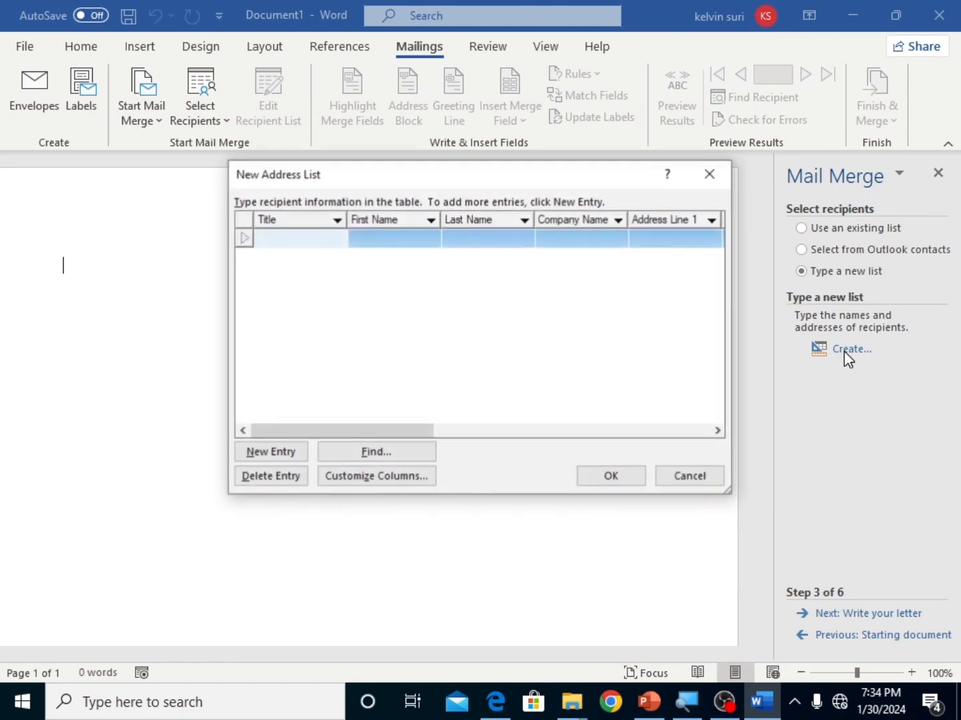
drag(485, 192, 409, 184)
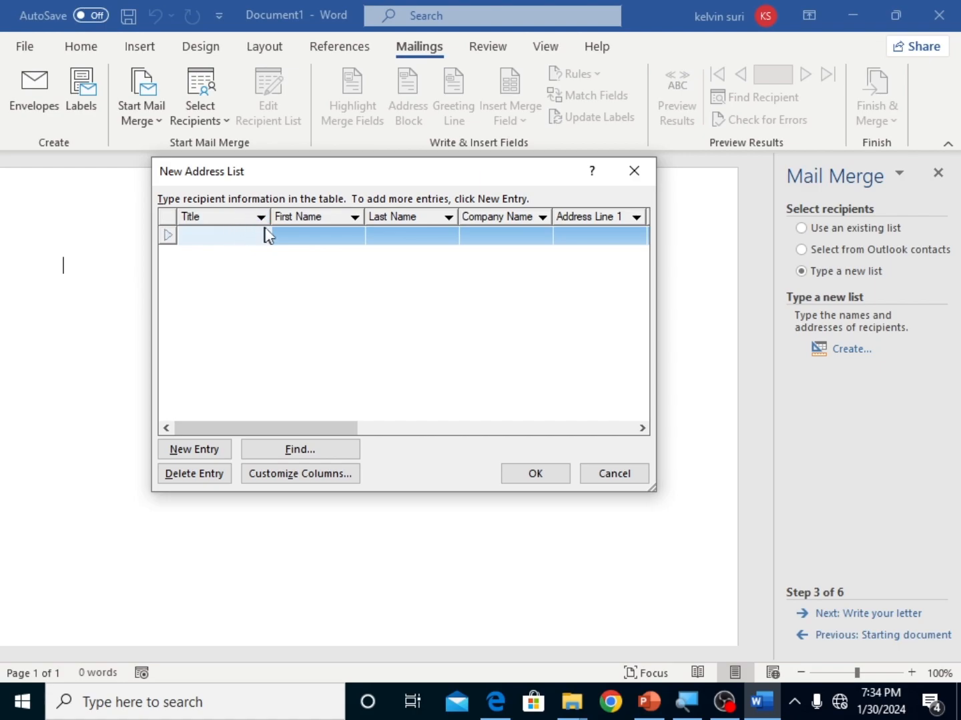
drag(468, 172, 429, 177)
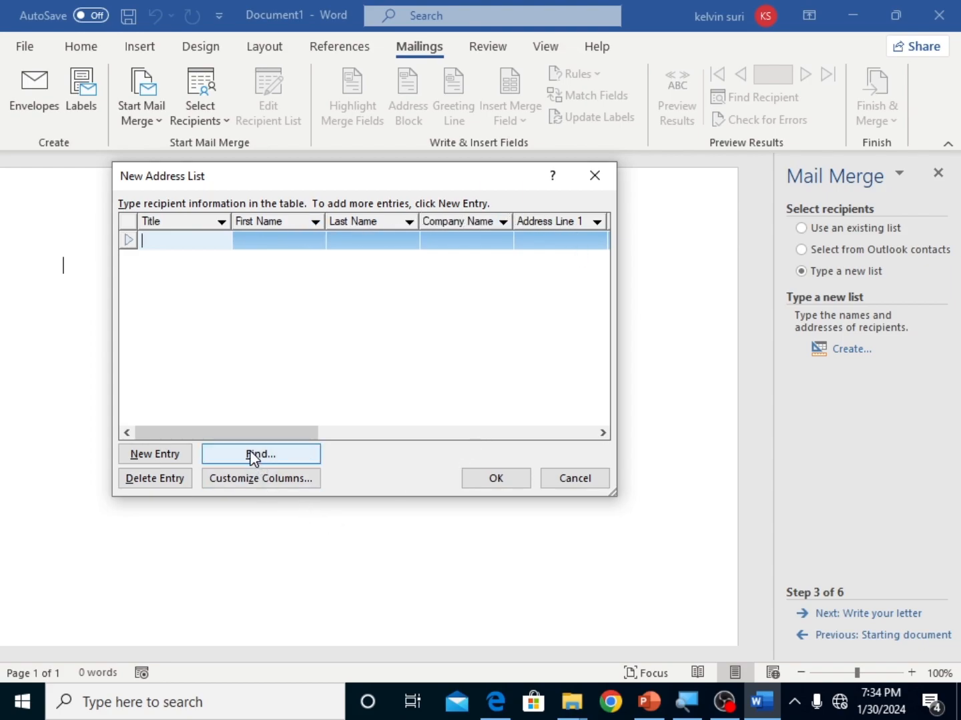
drag(240, 435, 534, 422)
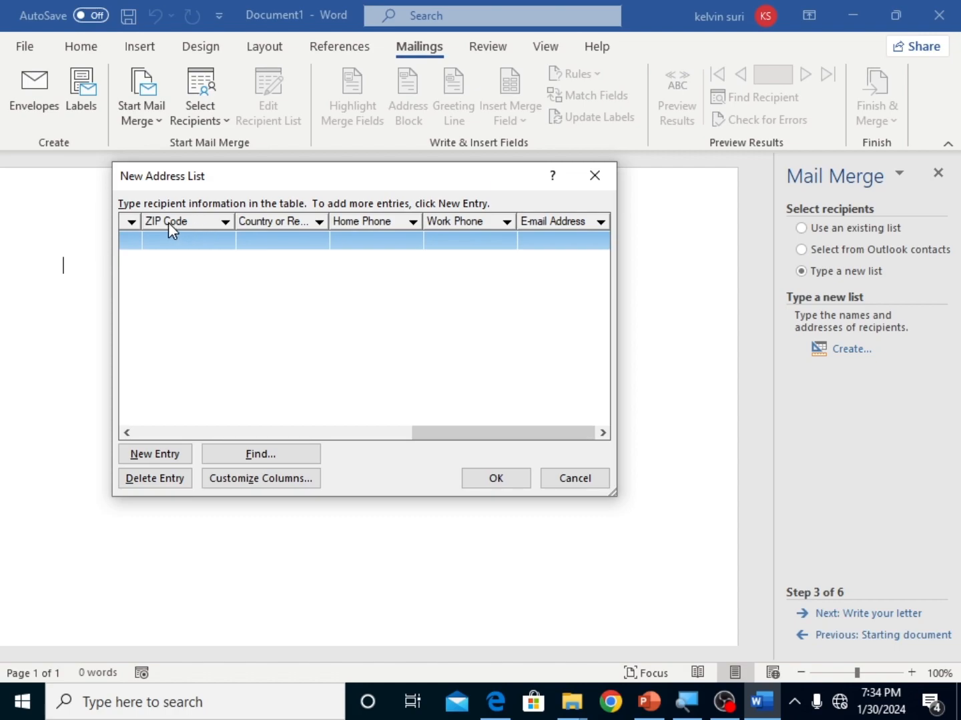
drag(460, 435, 217, 440)
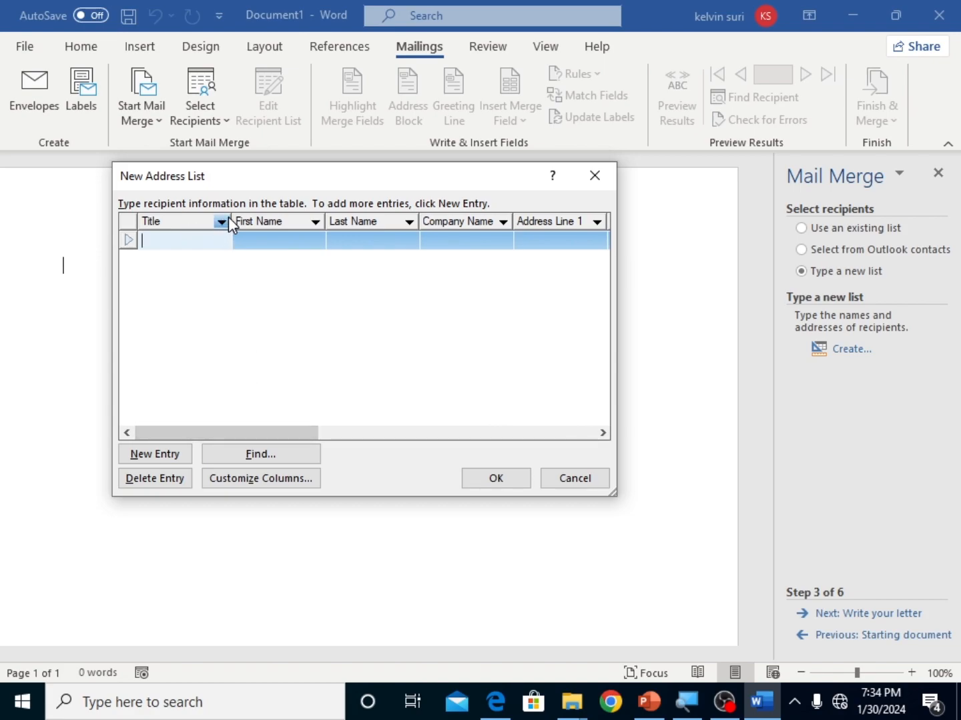
Step: Customize the address list's columns by deleting the Address Line 1 field
click(256, 478)
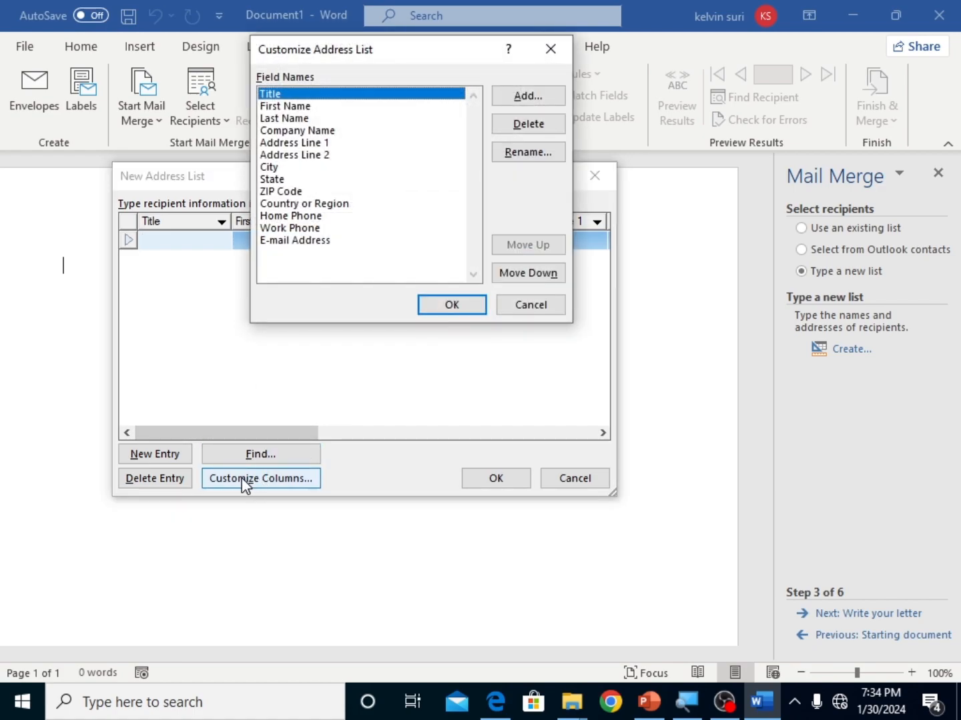
drag(471, 59, 428, 195)
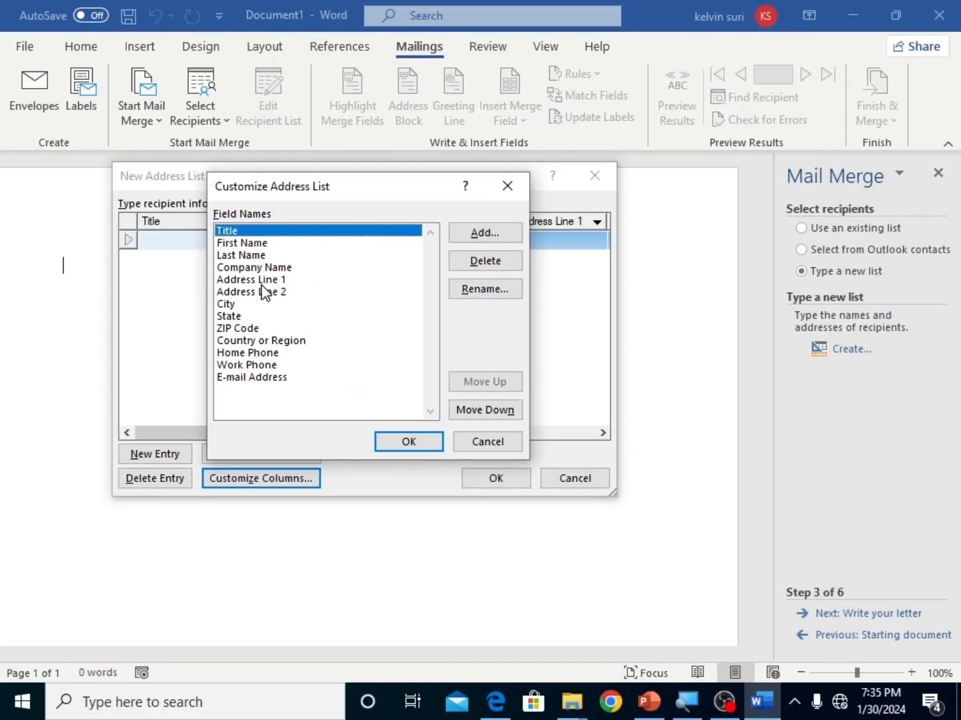
click(261, 283)
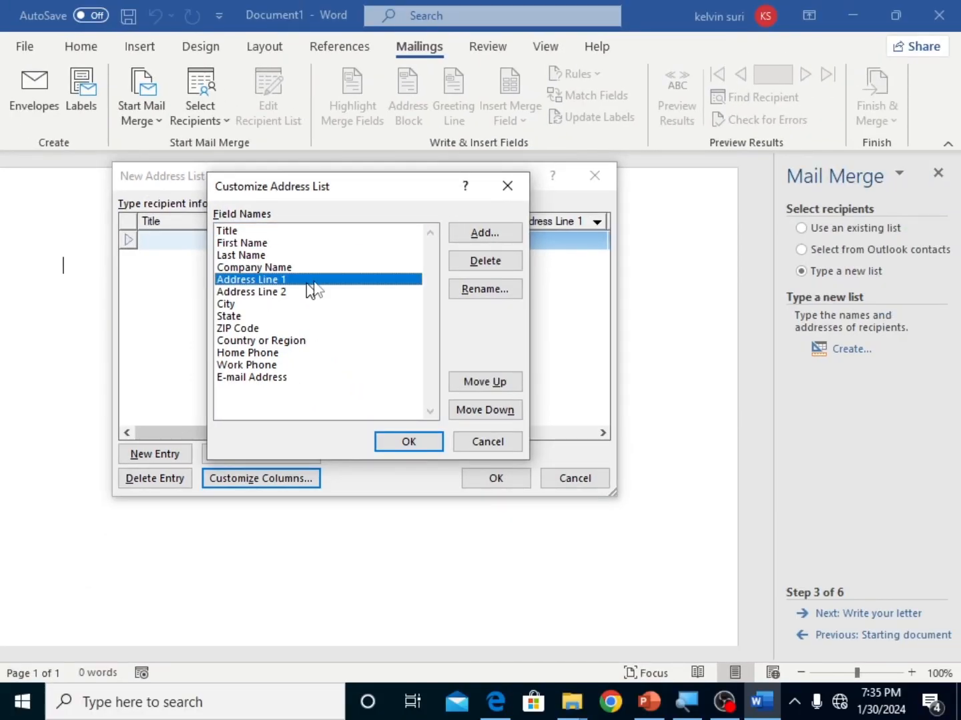
click(468, 261)
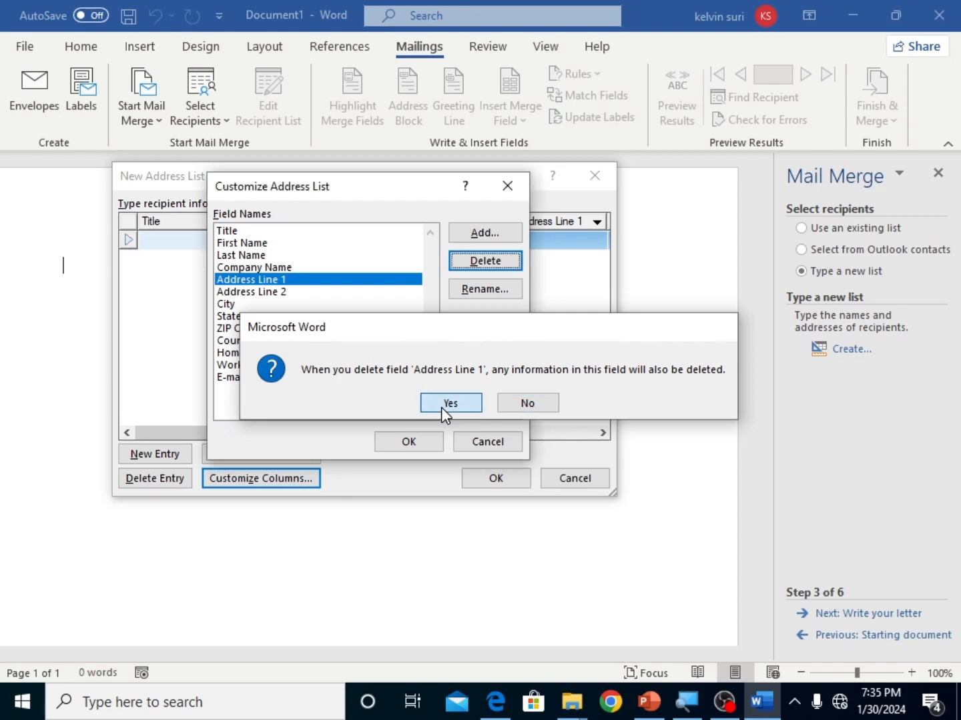
click(443, 405)
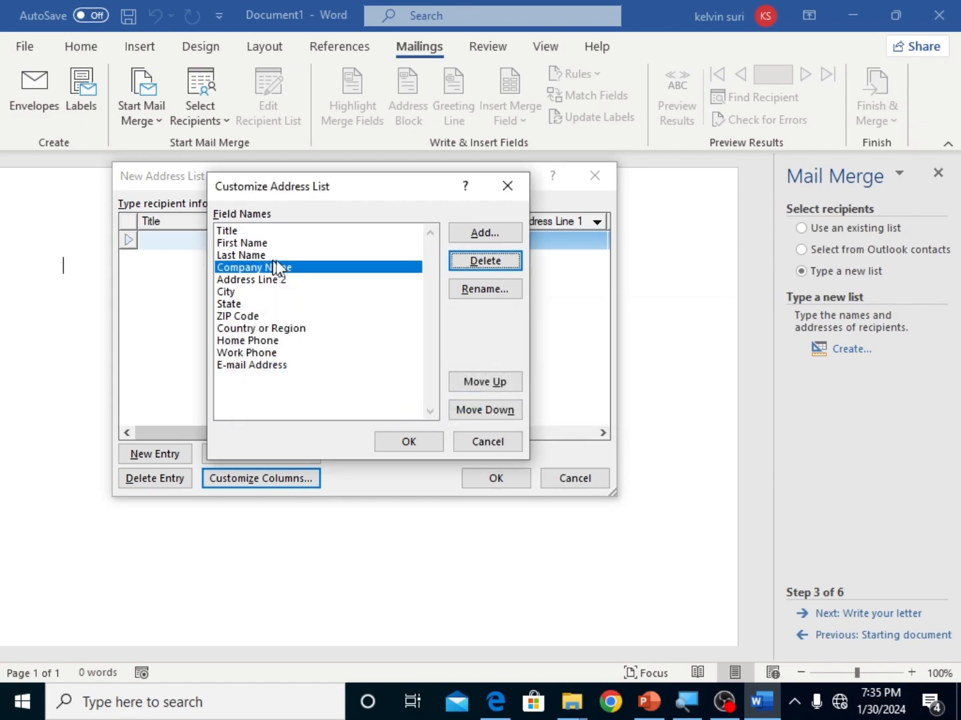
Step: Add a field named Product after the E-mail Address field in the address list
click(288, 365)
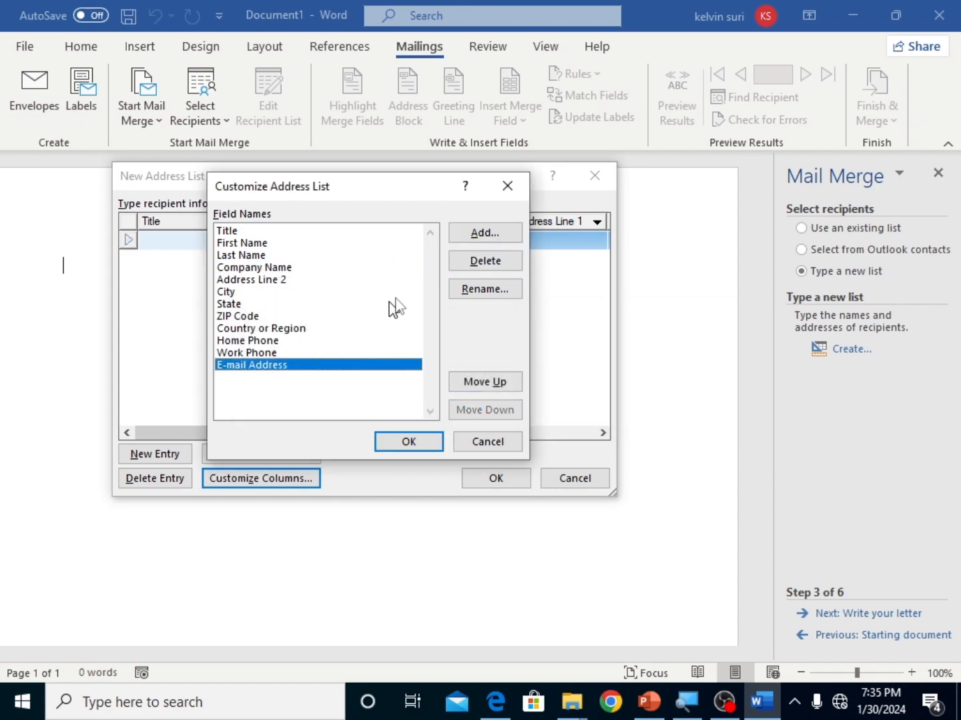
click(477, 235)
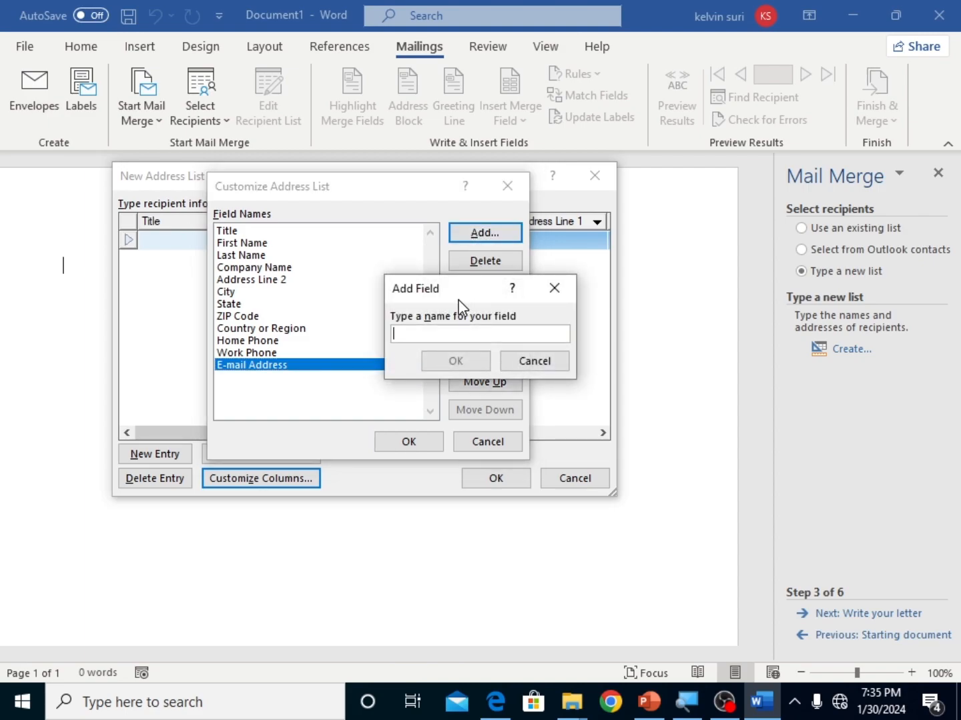
text(Product)
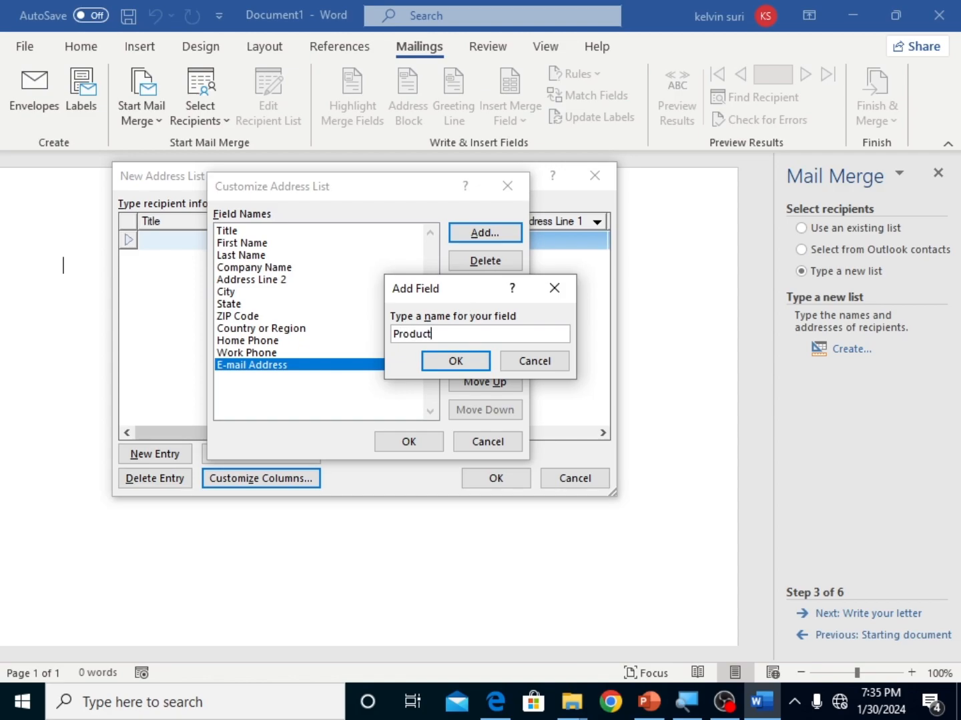
click(469, 363)
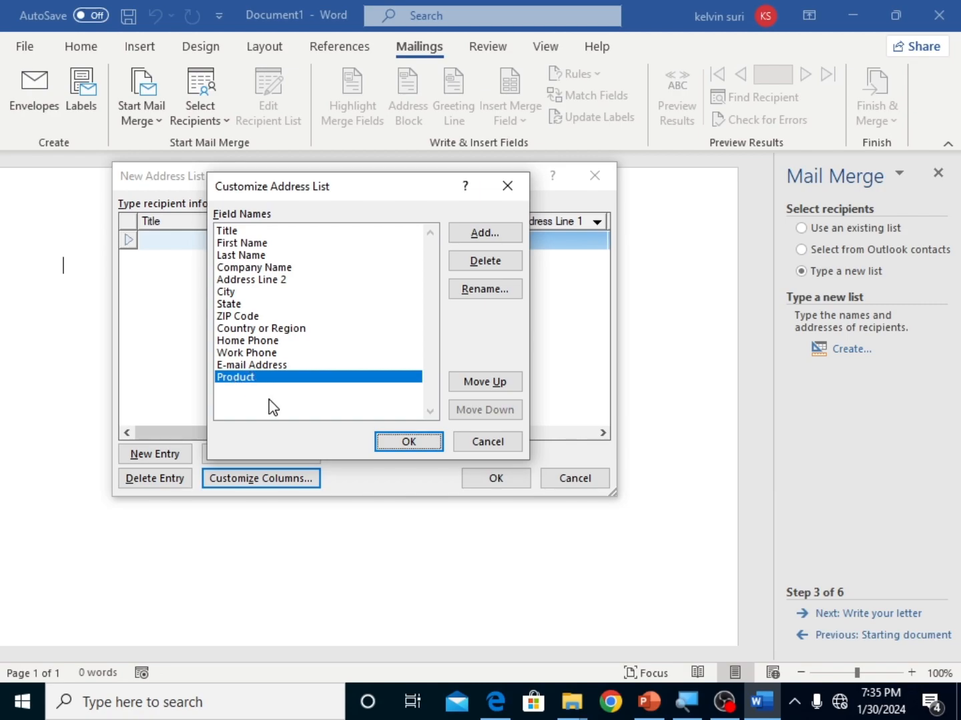
Step: Try to rename the ZIP Code field, and close the address list without keeping the column changes
click(241, 318)
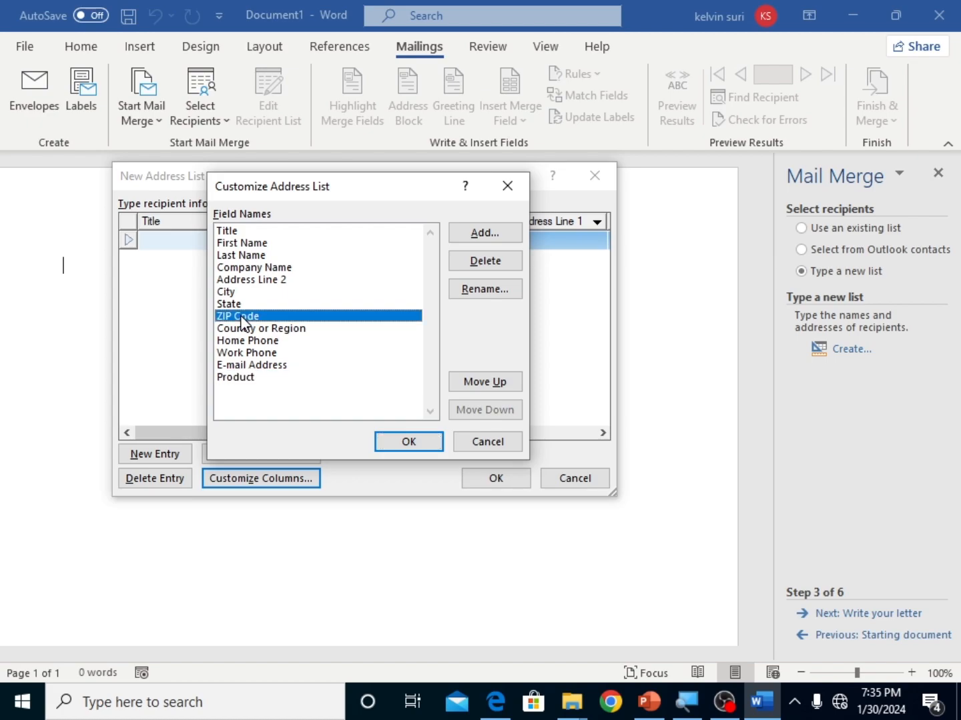
click(496, 291)
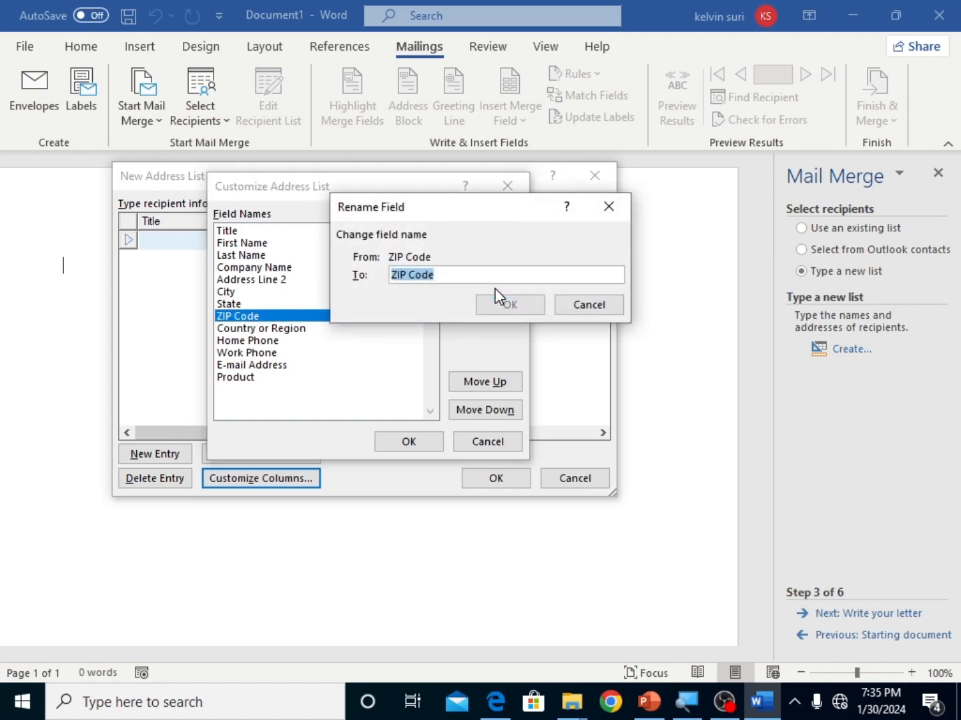
key(BackSpace)
click(609, 212)
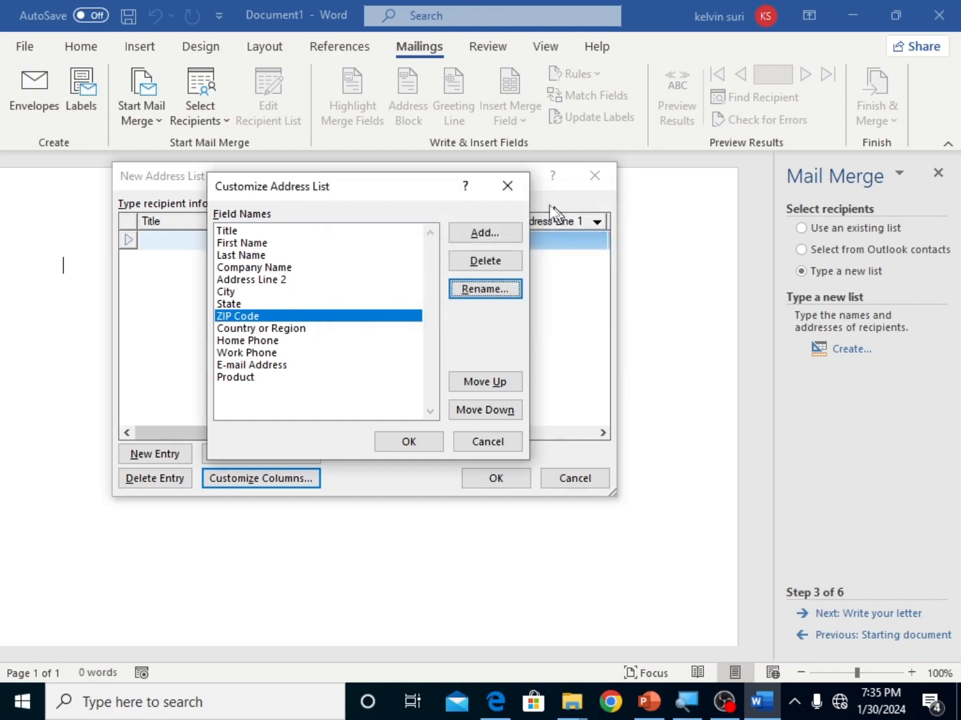
click(510, 189)
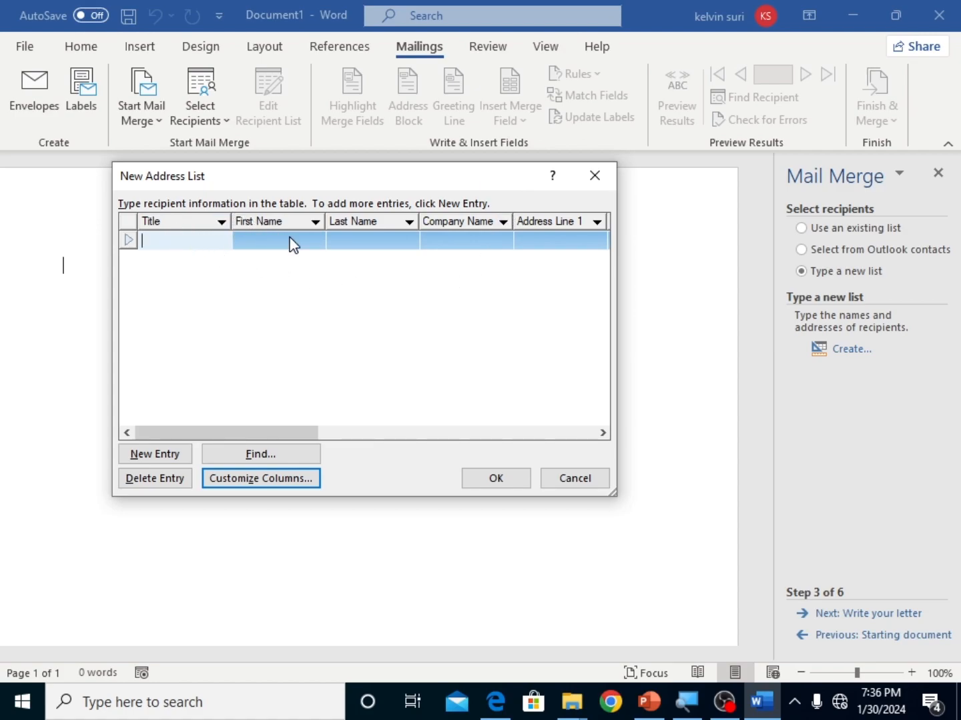
click(594, 177)
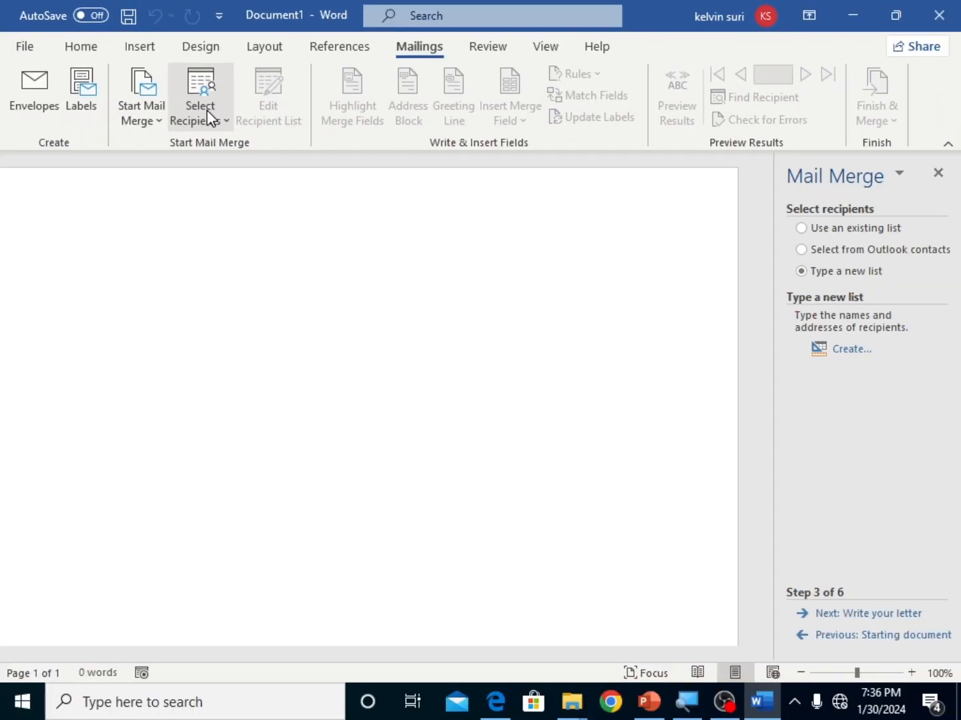
click(210, 118)
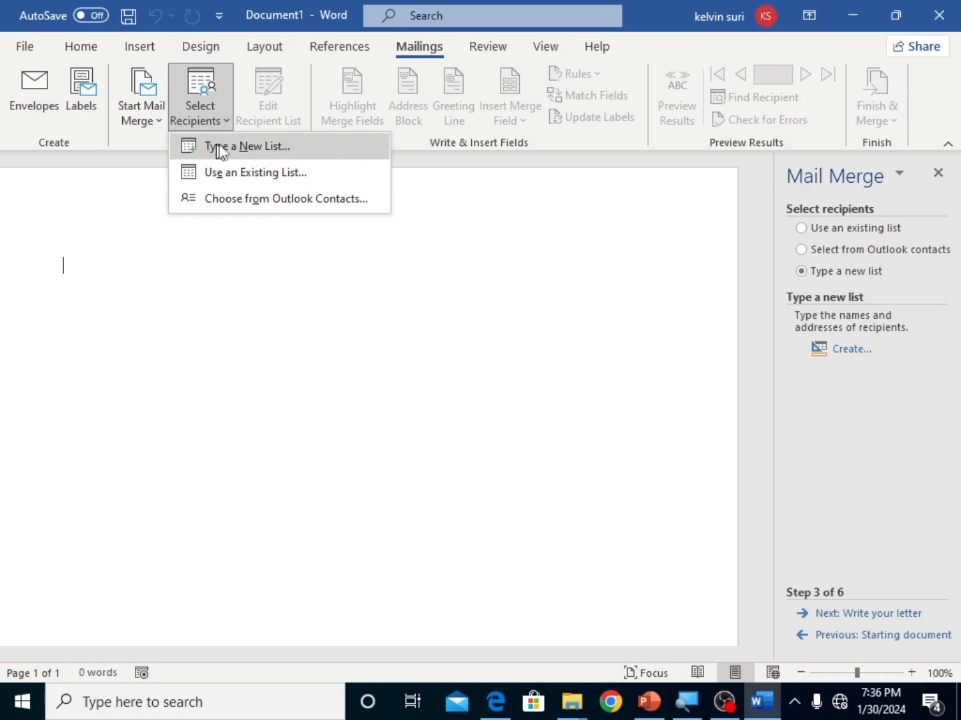
click(327, 145)
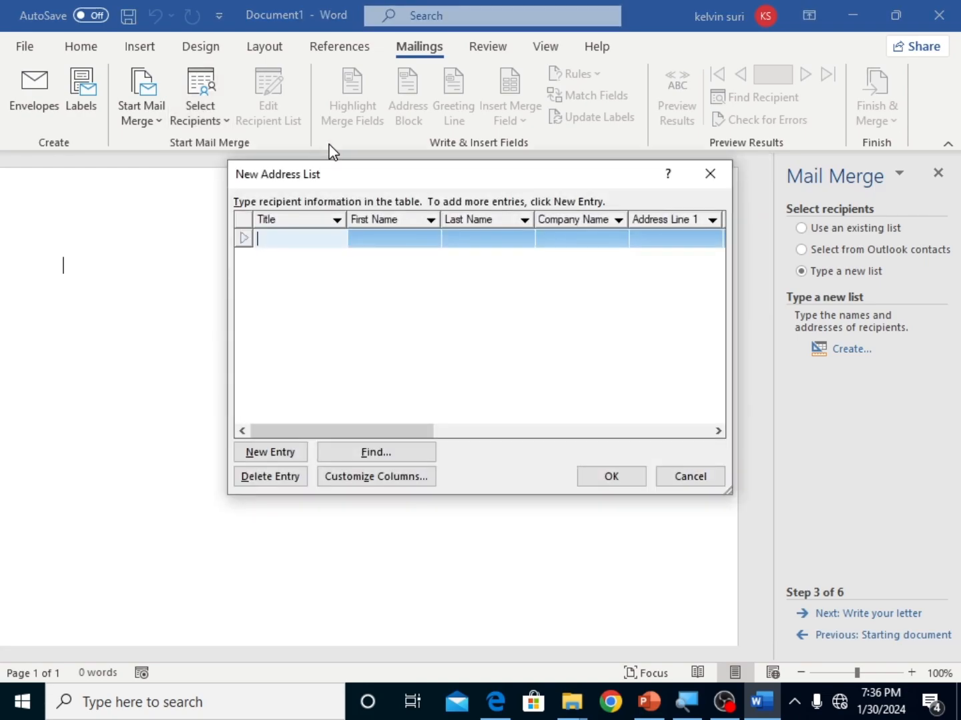
click(375, 478)
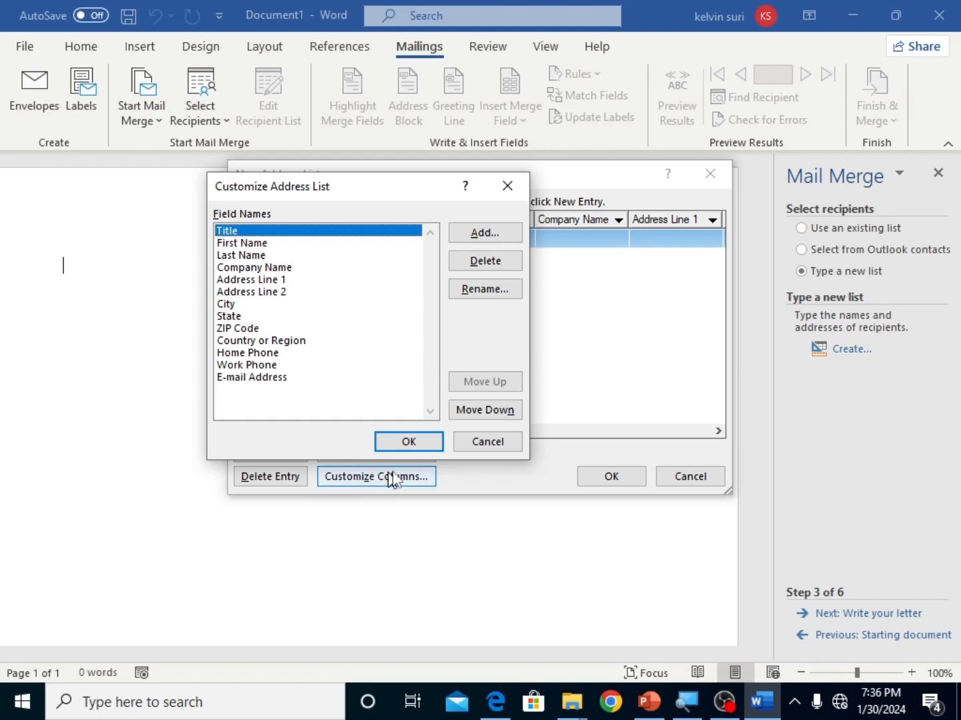
click(394, 443)
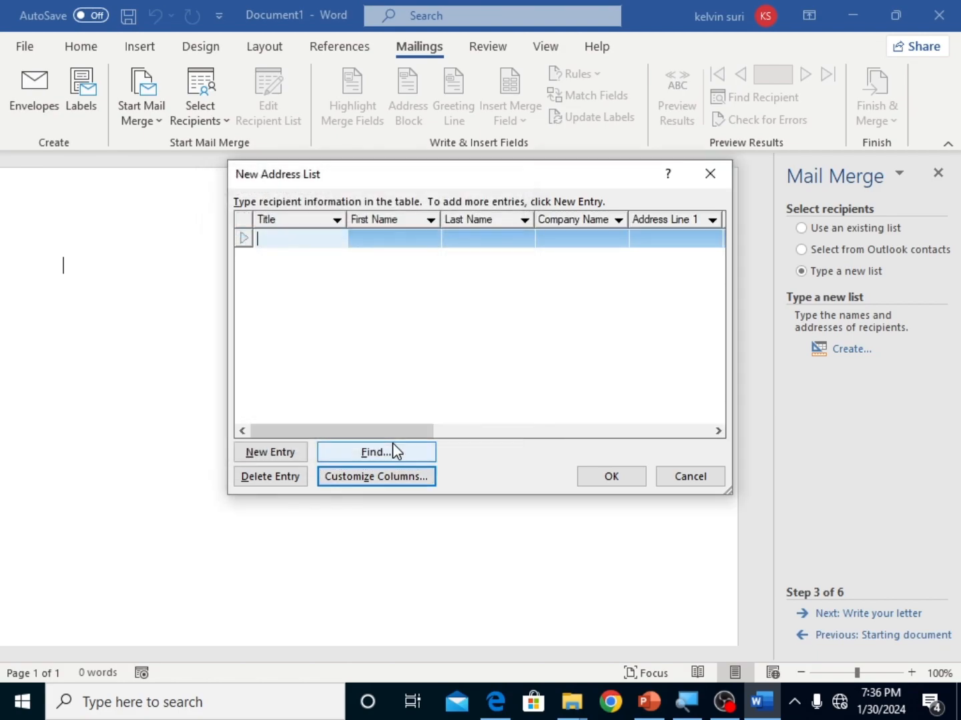
click(626, 479)
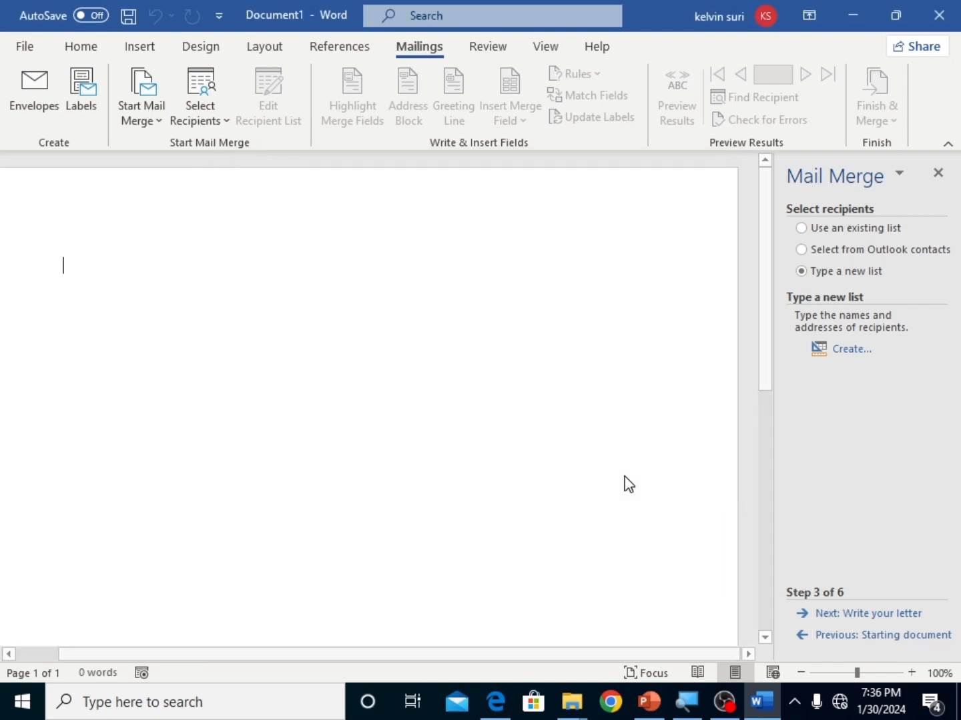
click(561, 23)
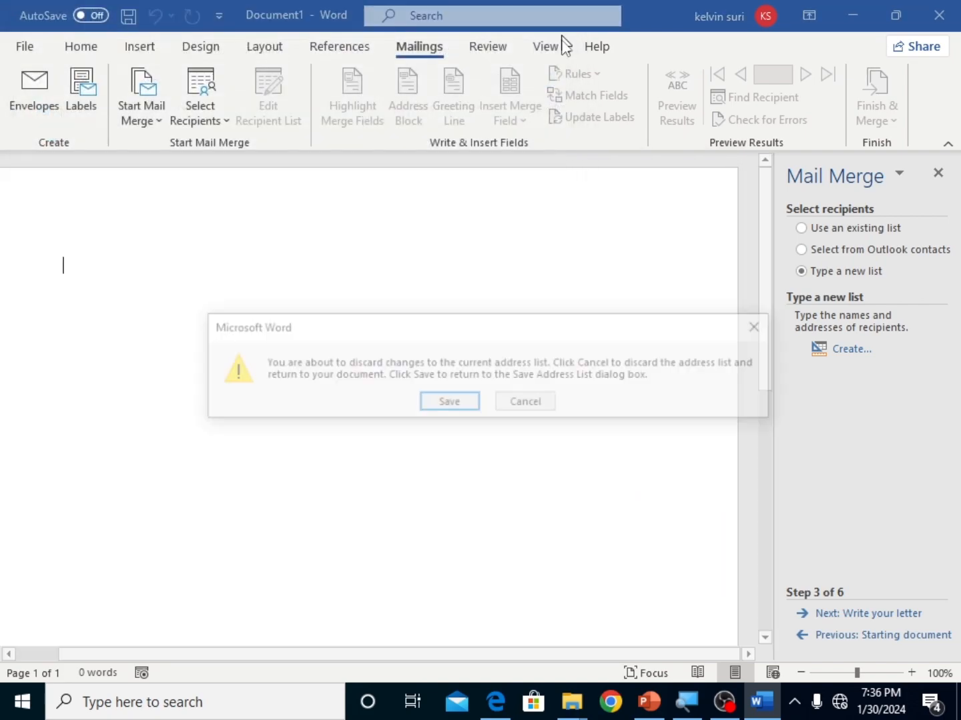
click(516, 411)
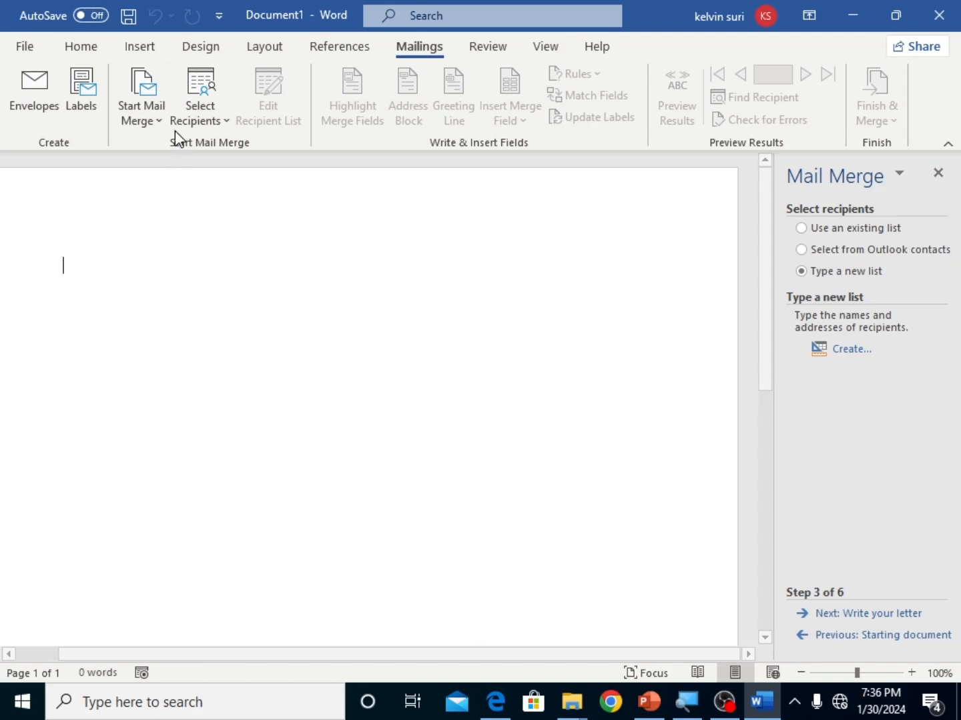
Step: Create a new recipient list and fill in the first entry's title as mr plus the recipient's first and last name
click(190, 122)
click(213, 148)
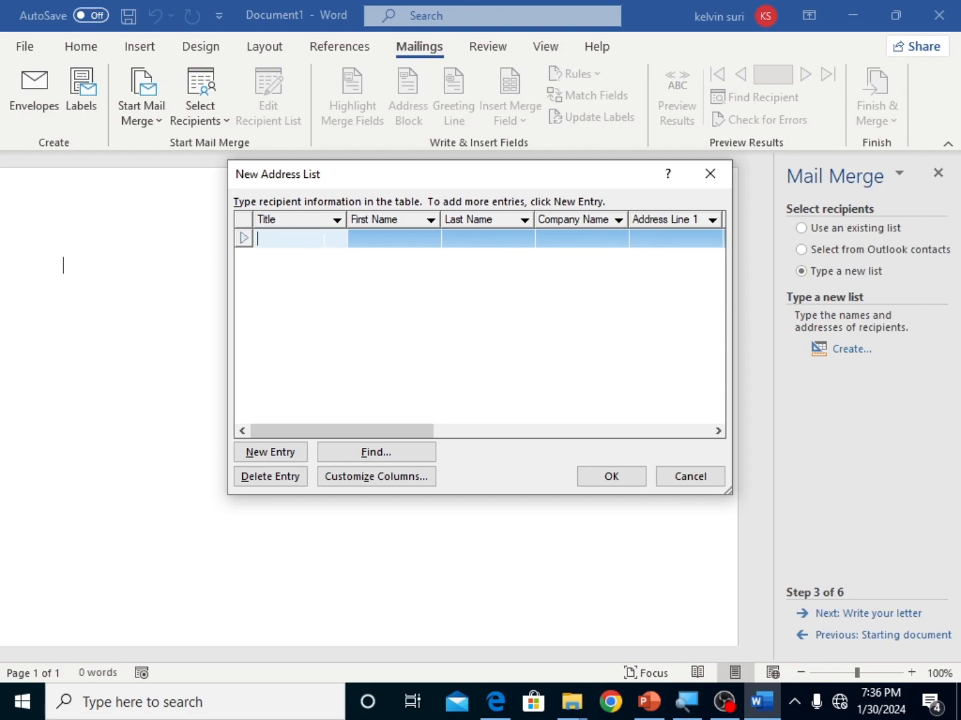
text(mr)
key(BackSpace)
key(BackSpace)
text(mr)
click(397, 239)
text(kelvin)
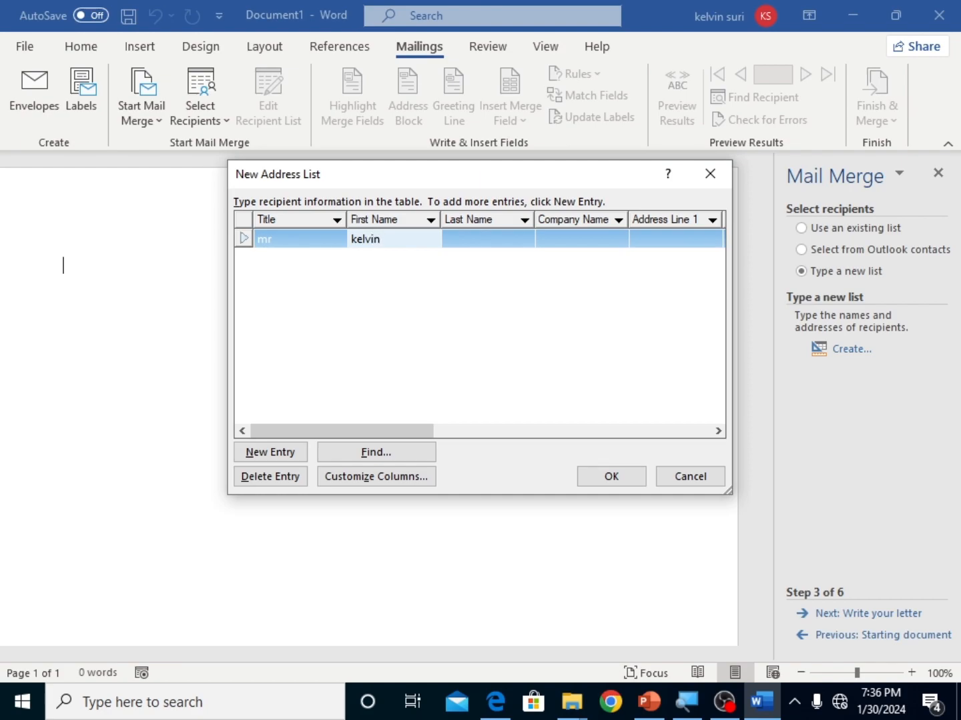
click(447, 233)
text(suri)
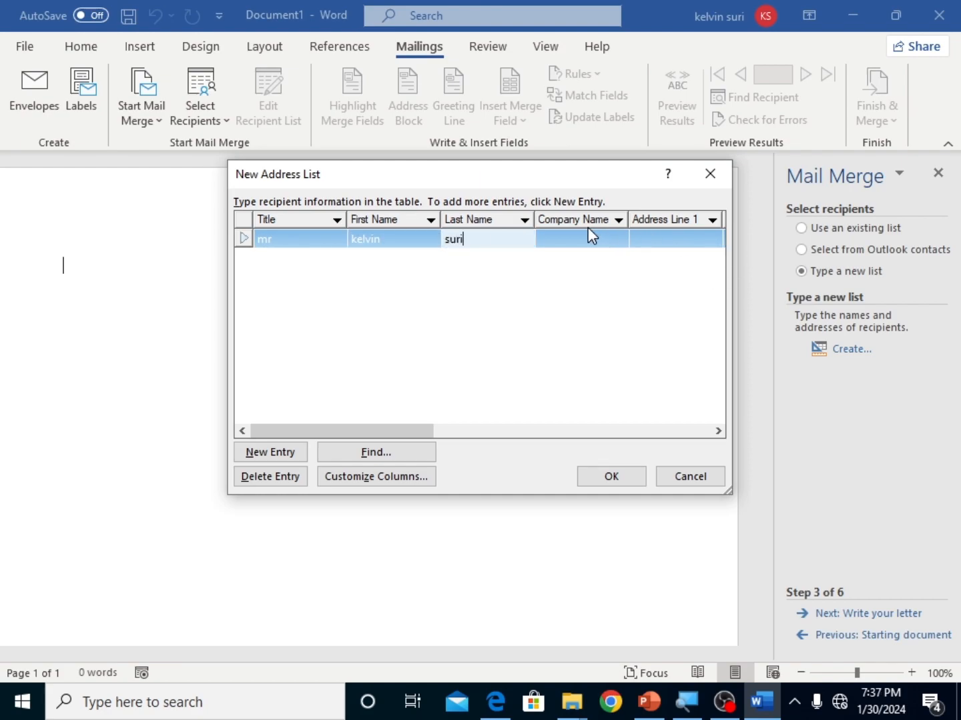
Step: Complete the first recipient's entry with the company name tullow and the recipient's address in Address Line 1
click(586, 239)
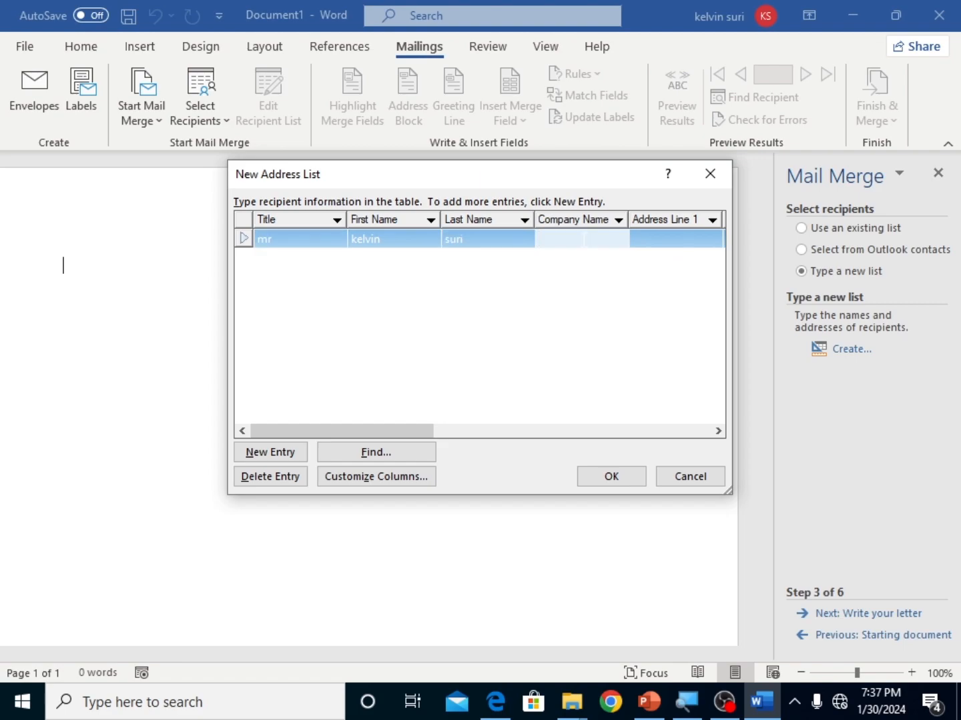
text(tullow)
click(652, 233)
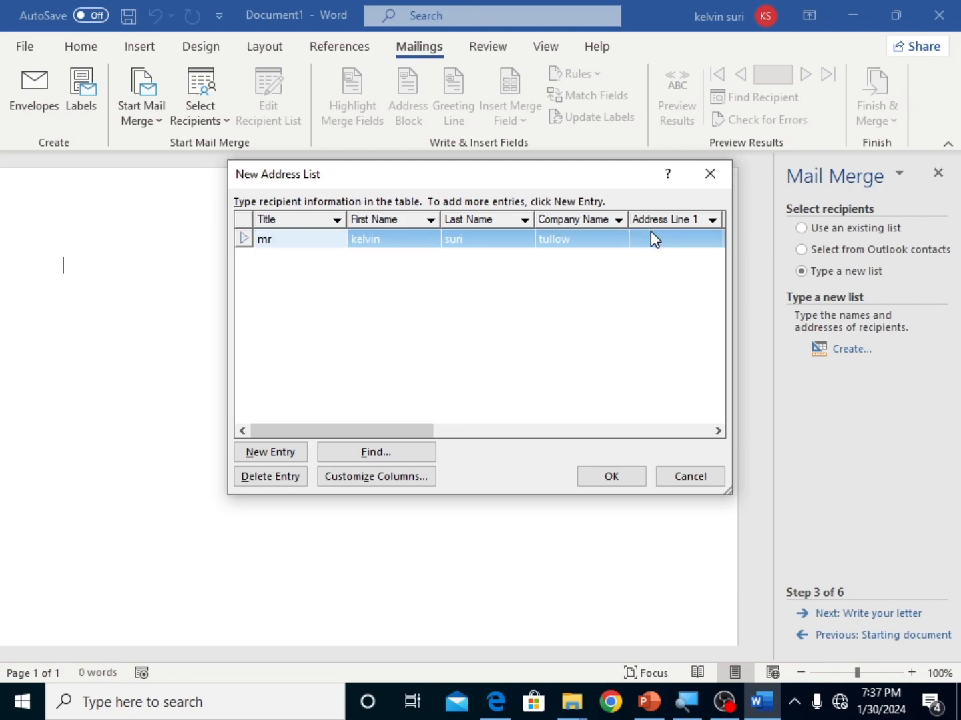
text(30765)
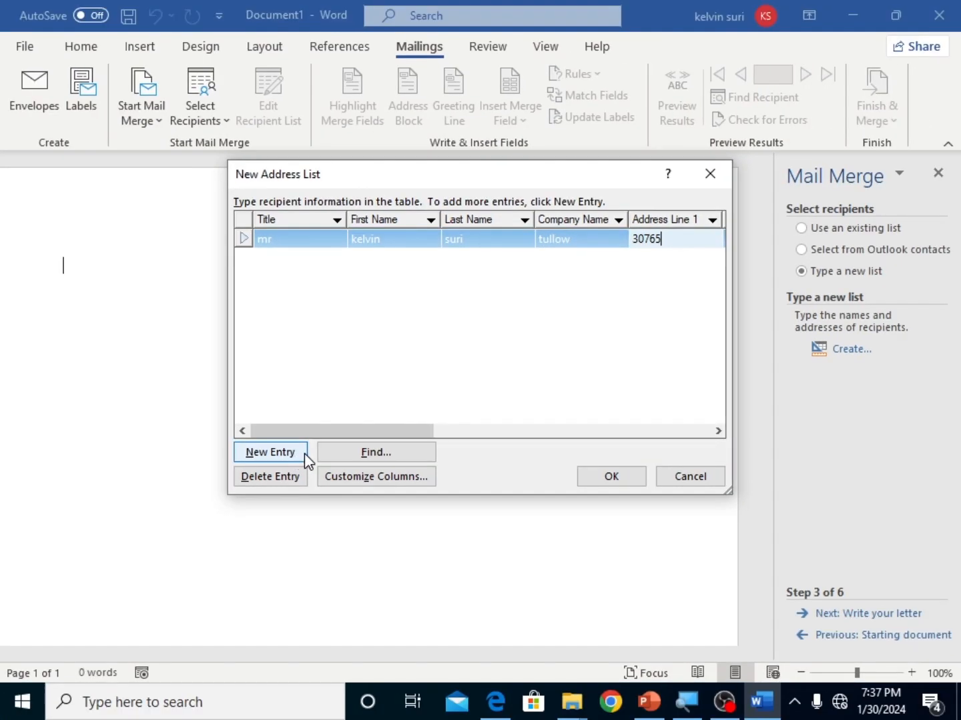
Step: Add a second entry to the address list with the title Ms and the recipient's first and last name
click(295, 454)
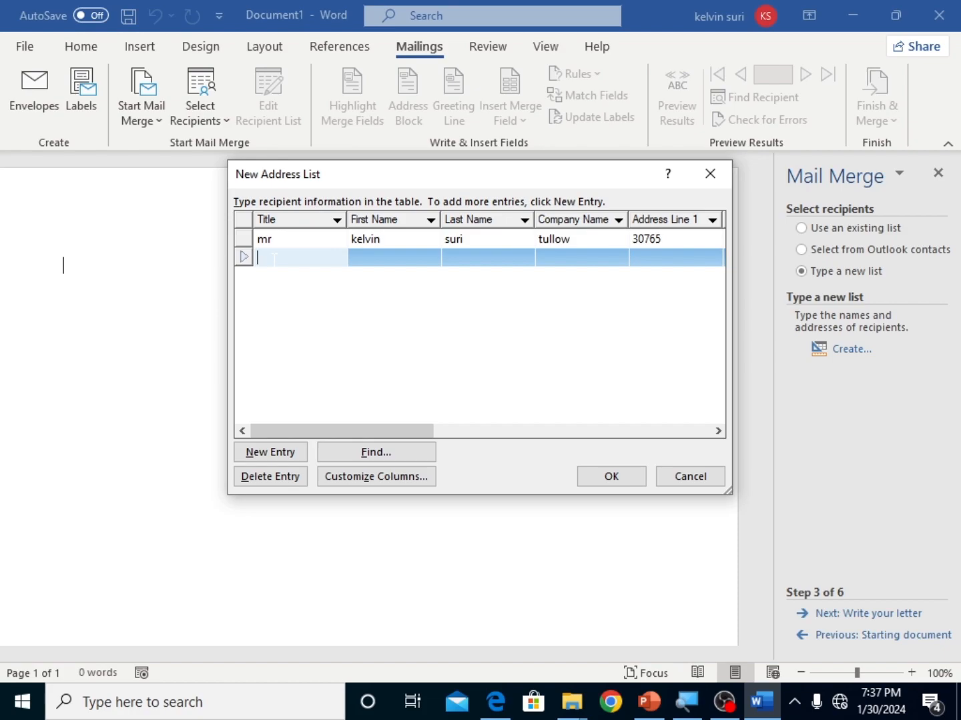
text(Ms)
click(375, 259)
text(ne)
key(BackSpace)
key(BackSpace)
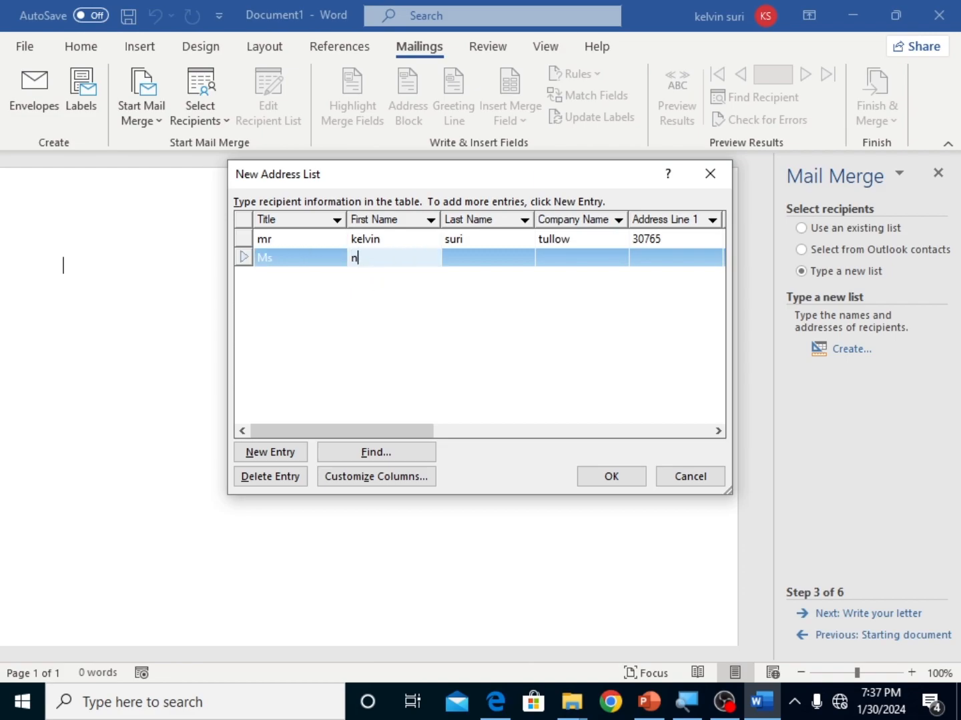
text(janew)
key(BackSpace)
click(459, 260)
text(neta)
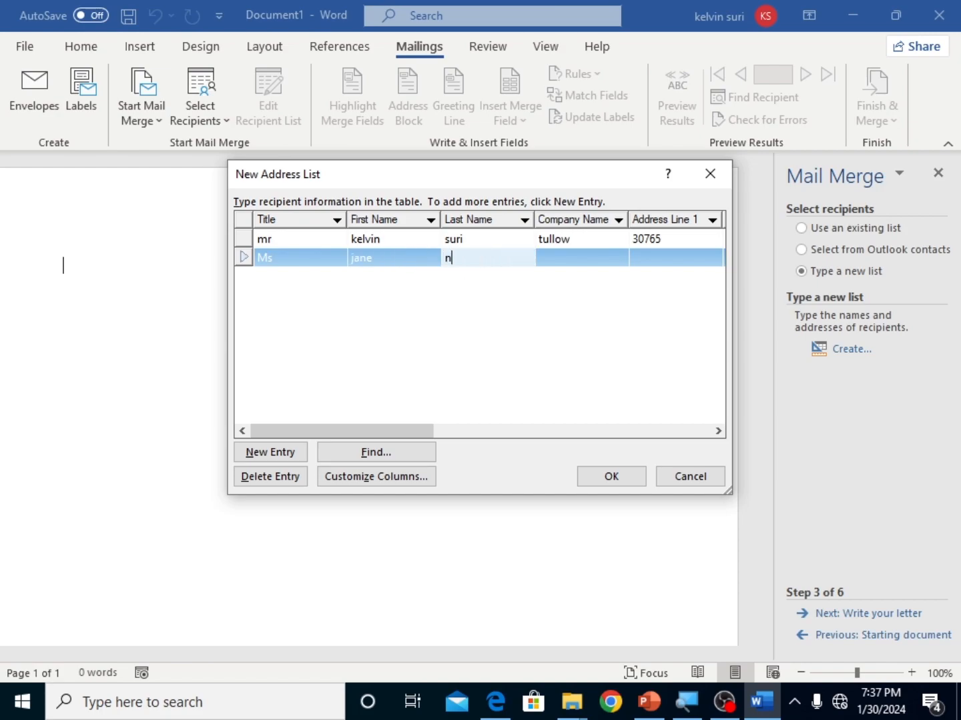
Step: Complete the second recipient's entry with the company name valley and the recipient's address in Address Line 1
click(599, 256)
text(v)
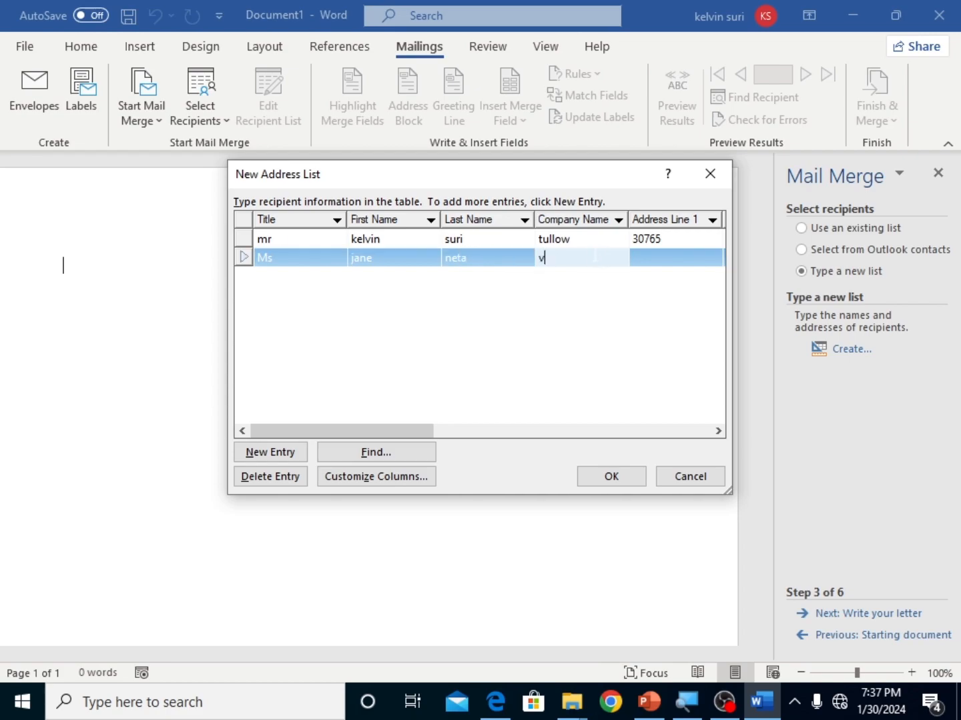
text(alley)
click(682, 250)
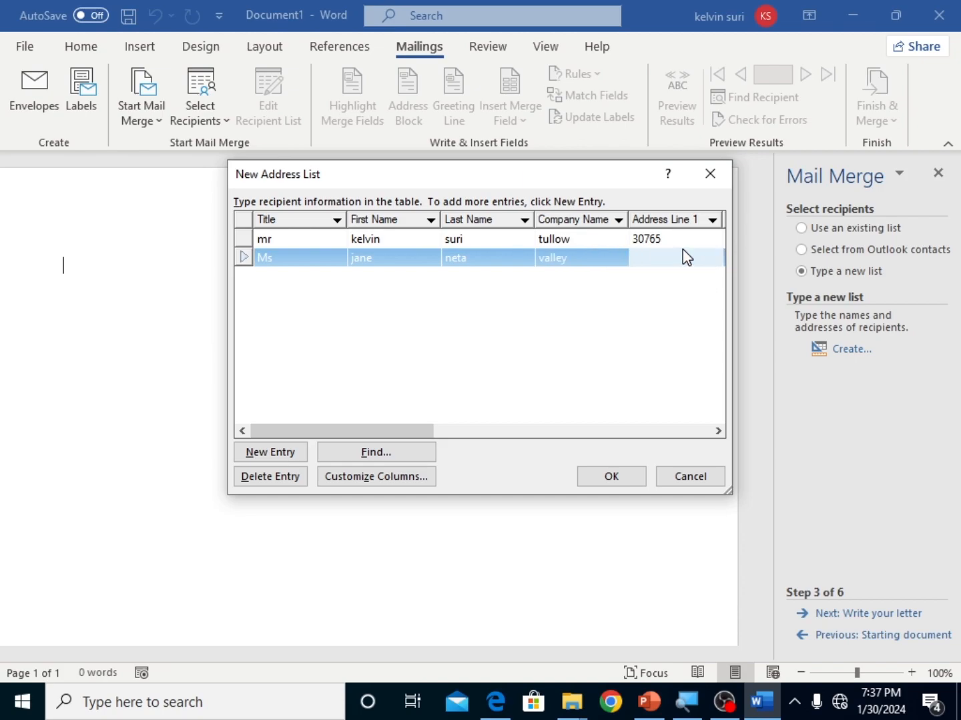
text(30098)
Step: Save the finished address list as Datasource 1 on the Desktop and close the Mail Merge pane
click(603, 482)
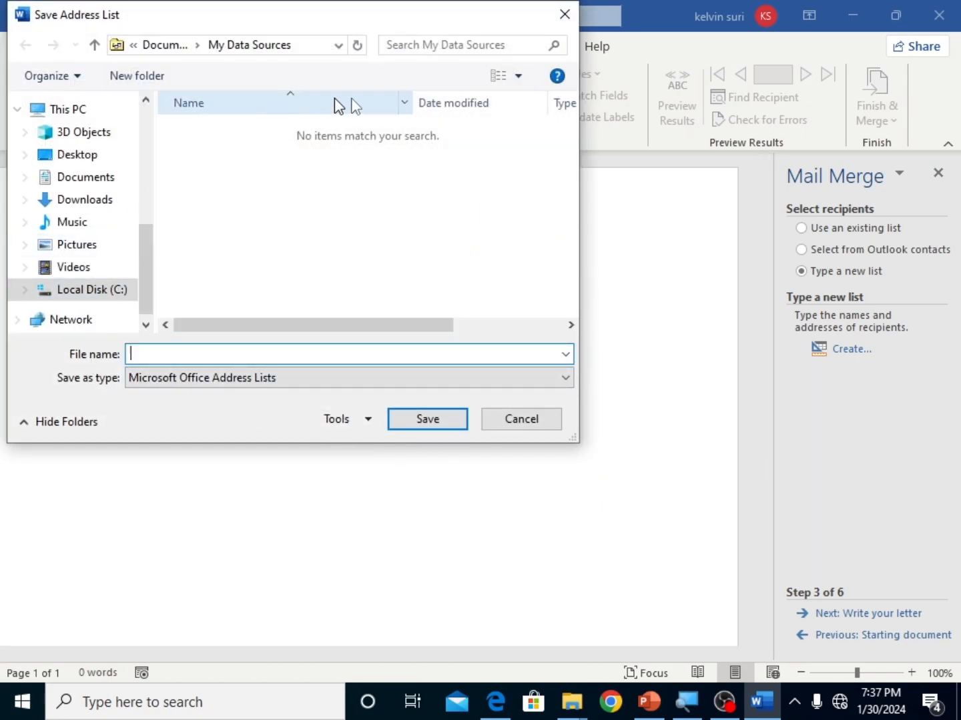
drag(441, 15, 479, 37)
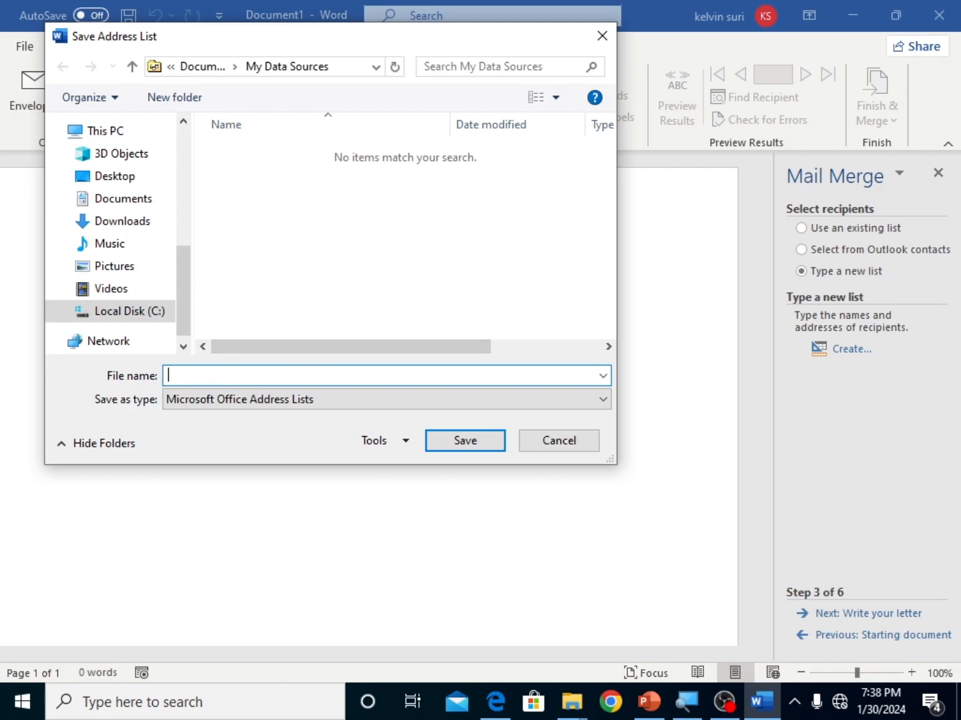
text(Datasource 1)
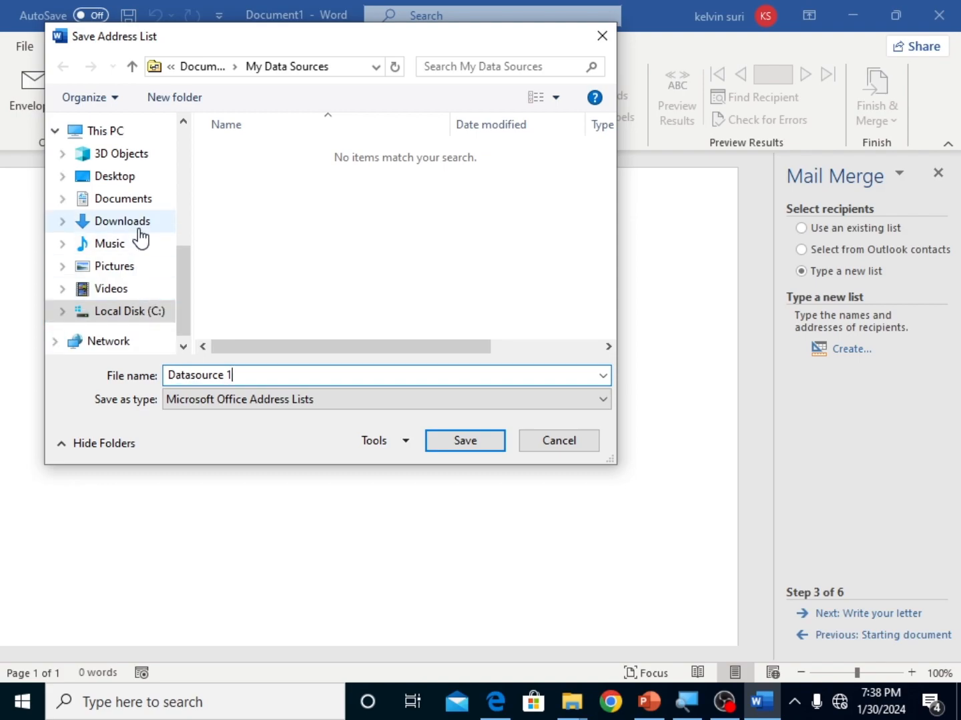
click(128, 190)
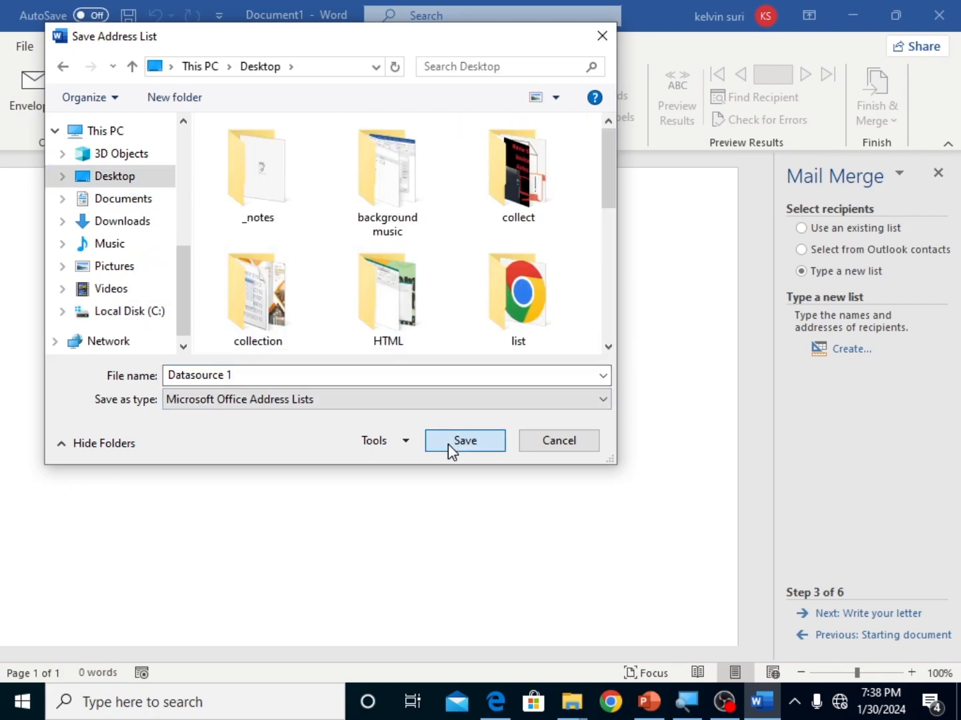
click(447, 443)
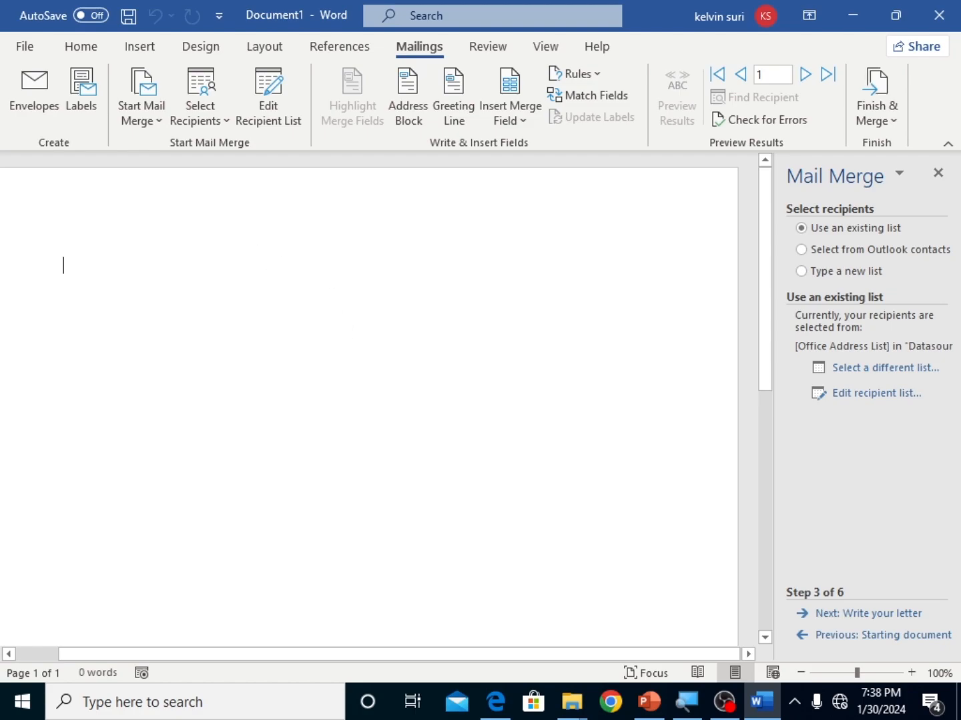
click(938, 173)
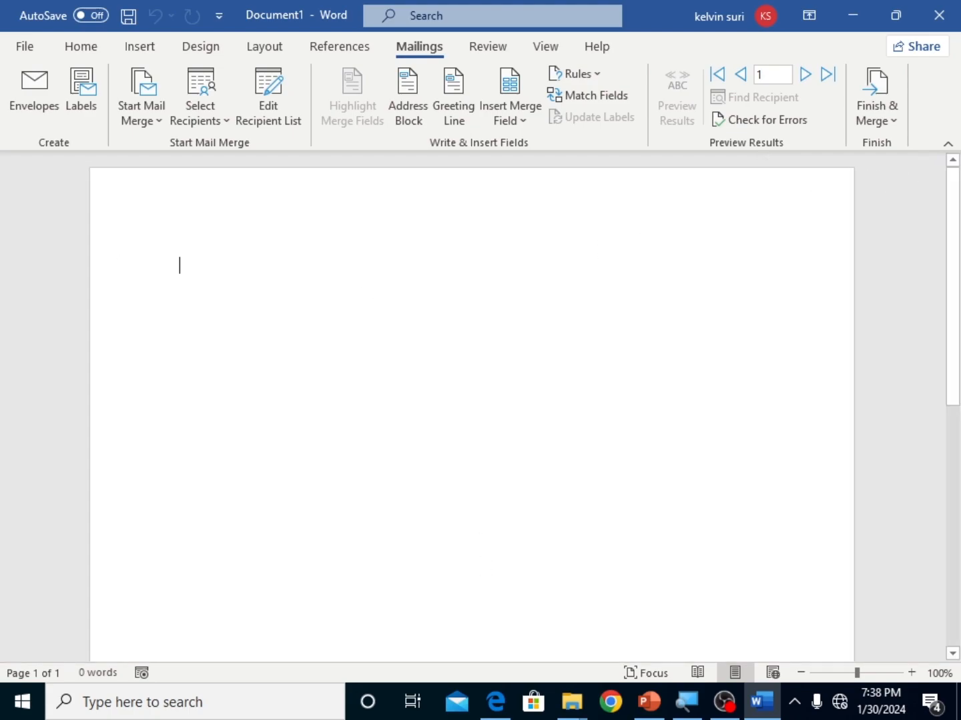
Step: Switch to mail.pdf in Microsoft Edge to review the sample letter and its data source table, and return to the Word document
click(497, 701)
scroll(446, 581, up, 2)
scroll(480, 394, down, 5)
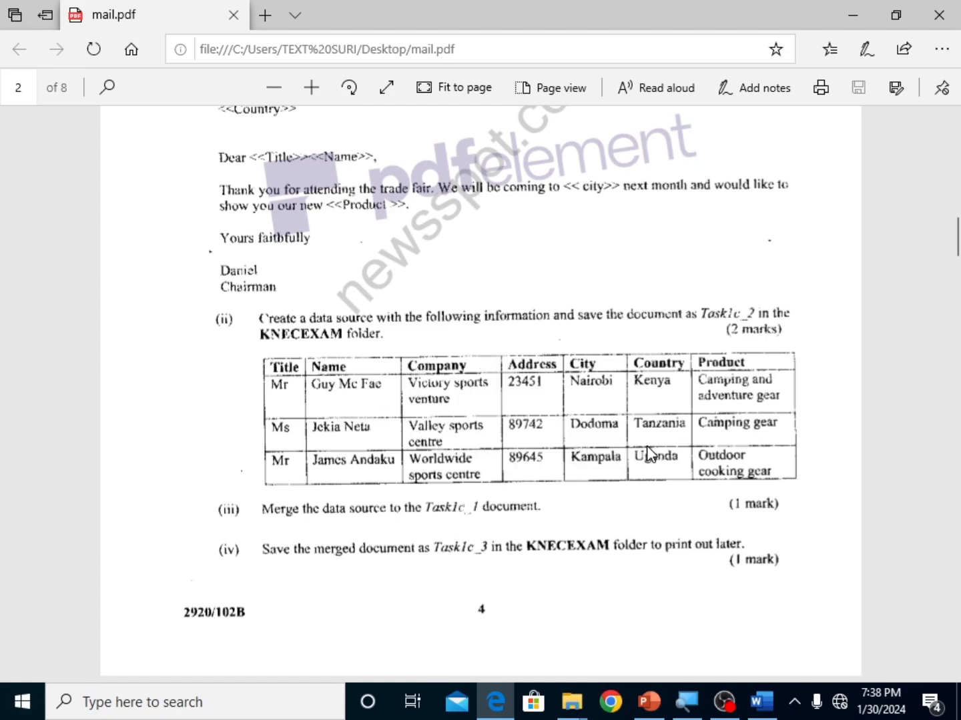
scroll(646, 445, up, 5)
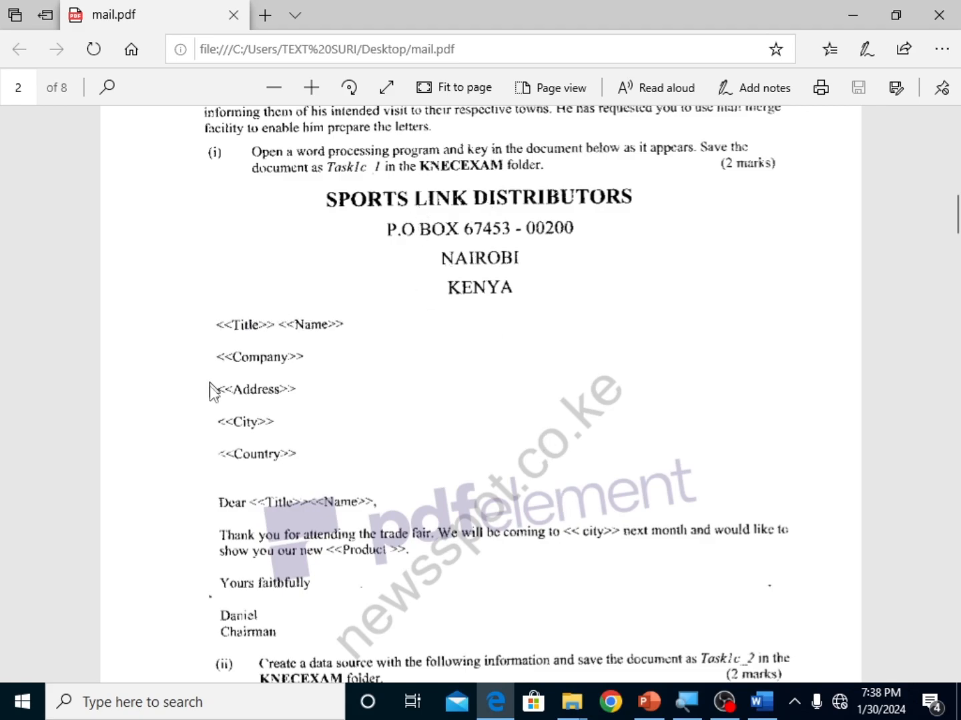
click(760, 703)
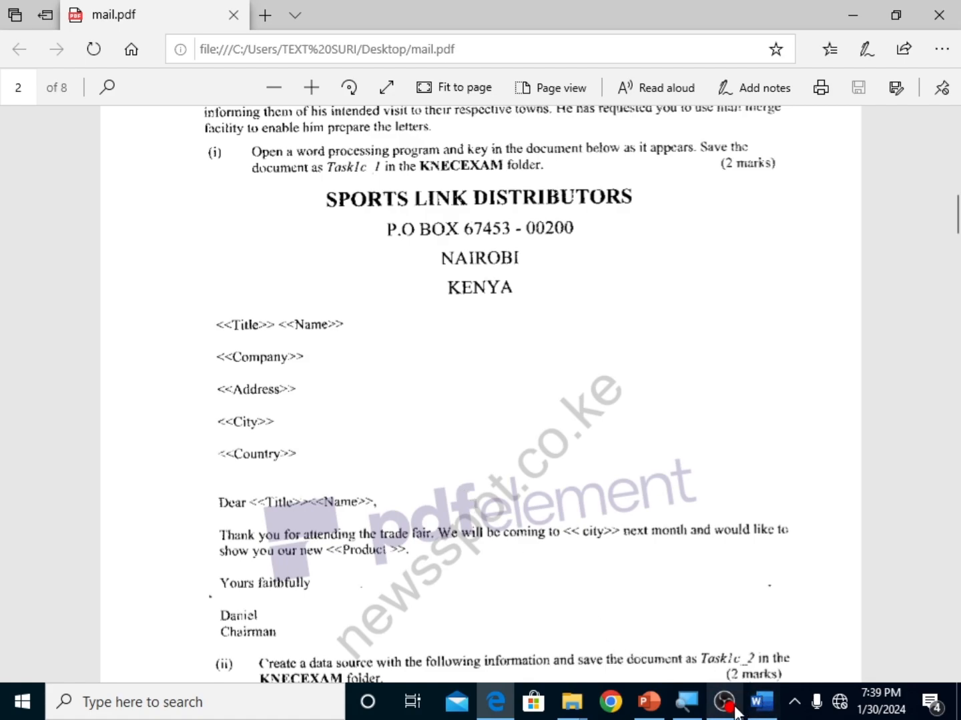
mouse_move(761, 709)
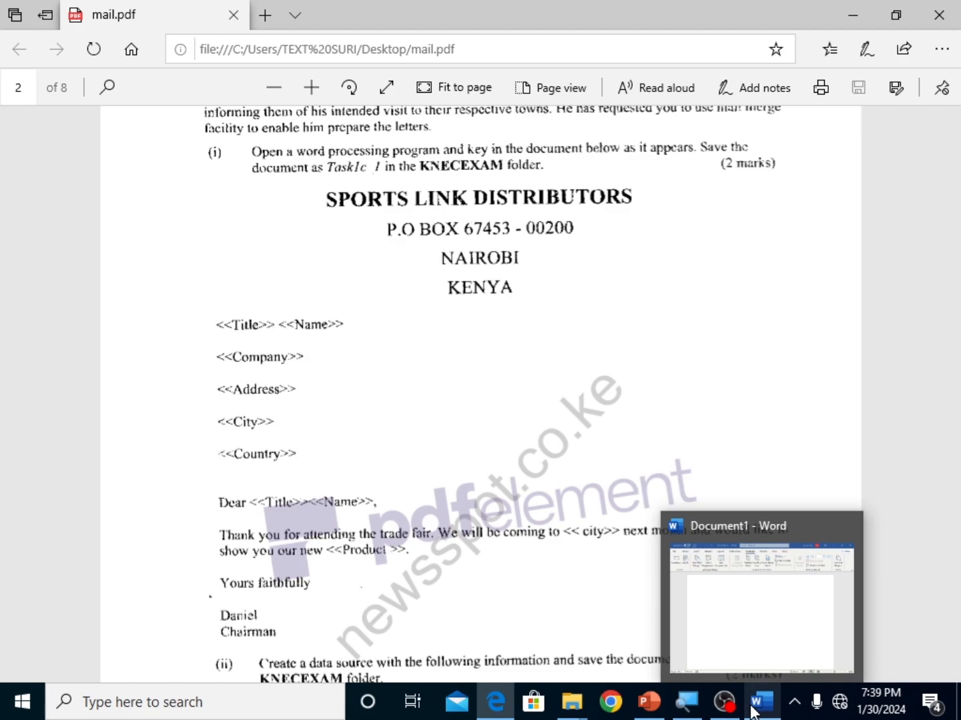
click(691, 603)
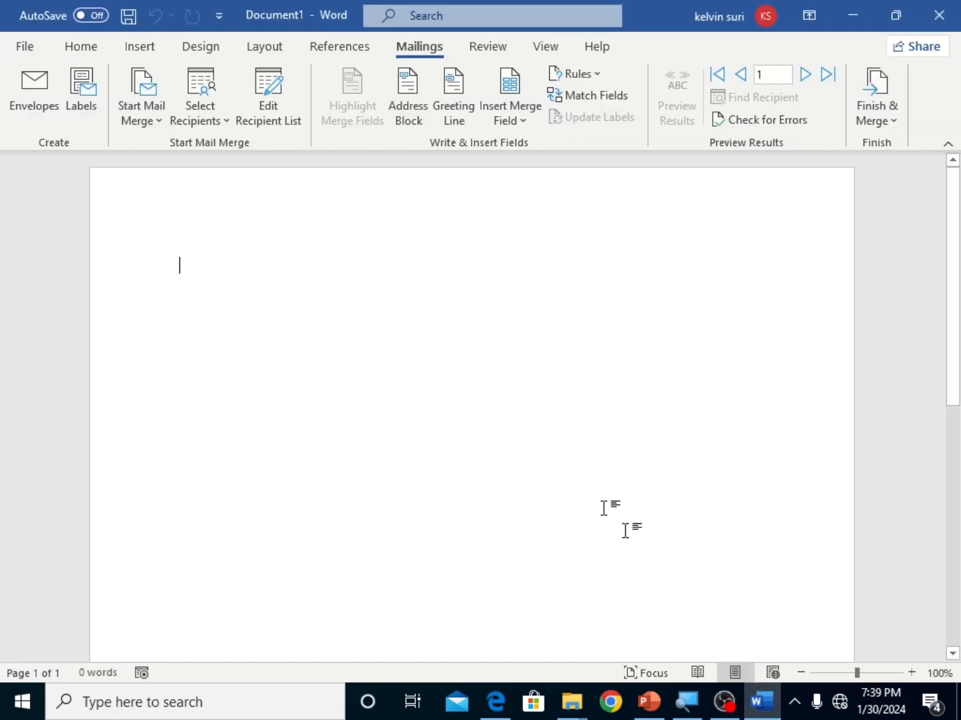
click(519, 124)
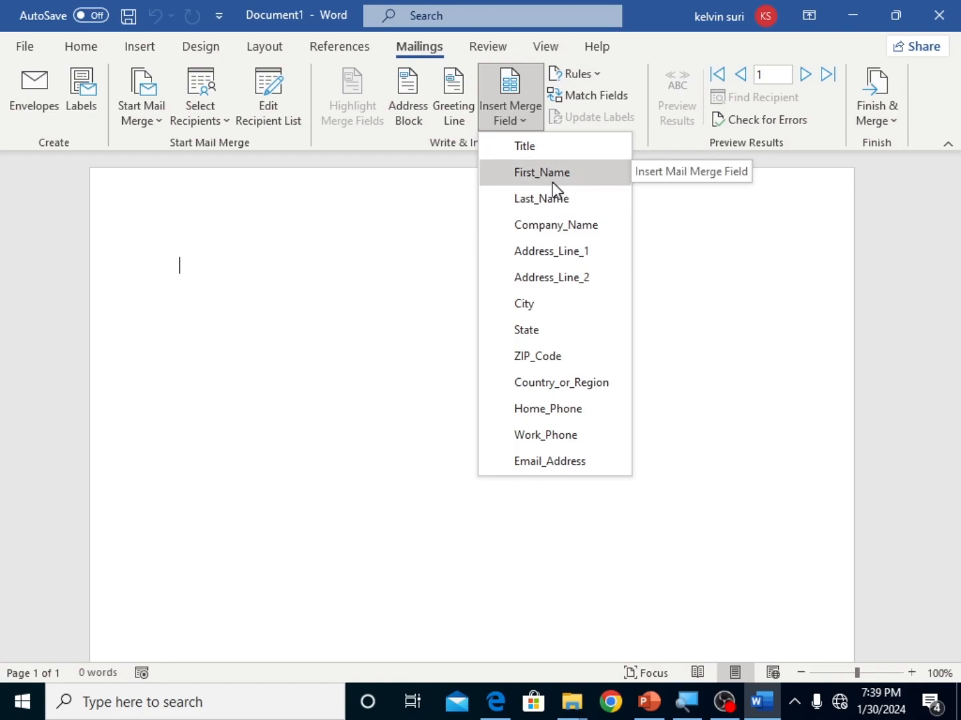
click(536, 177)
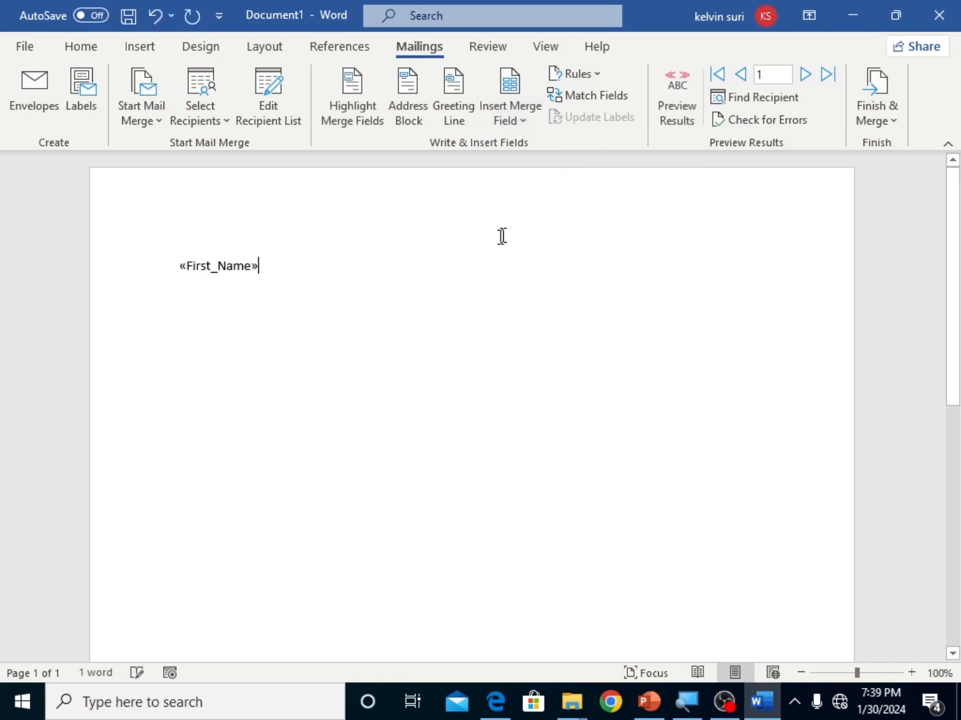
click(507, 121)
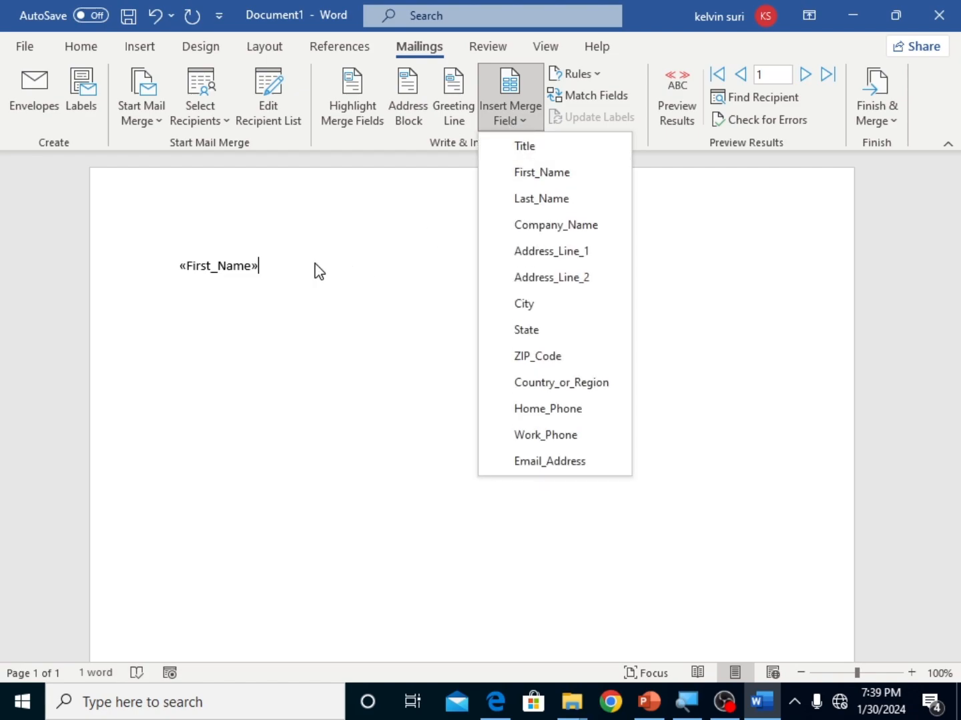
click(319, 270)
key(ctrl+a)
key(Delete)
Step: Insert the Title, First_Name and Last_Name merge fields on the first line of the letter
click(519, 121)
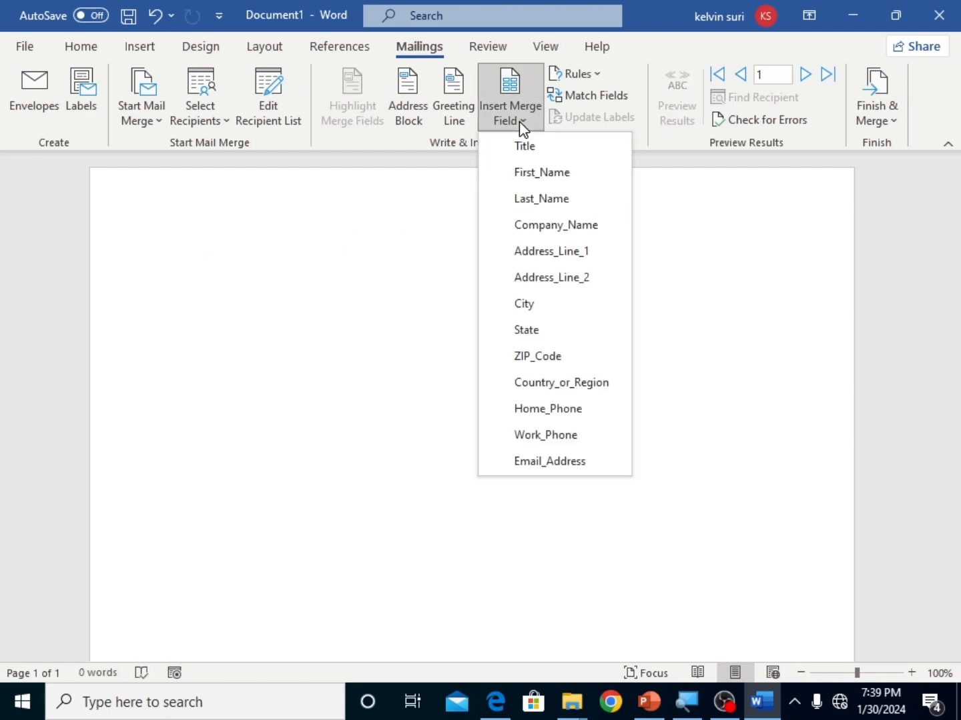
click(526, 151)
click(515, 123)
click(527, 172)
click(507, 110)
click(529, 193)
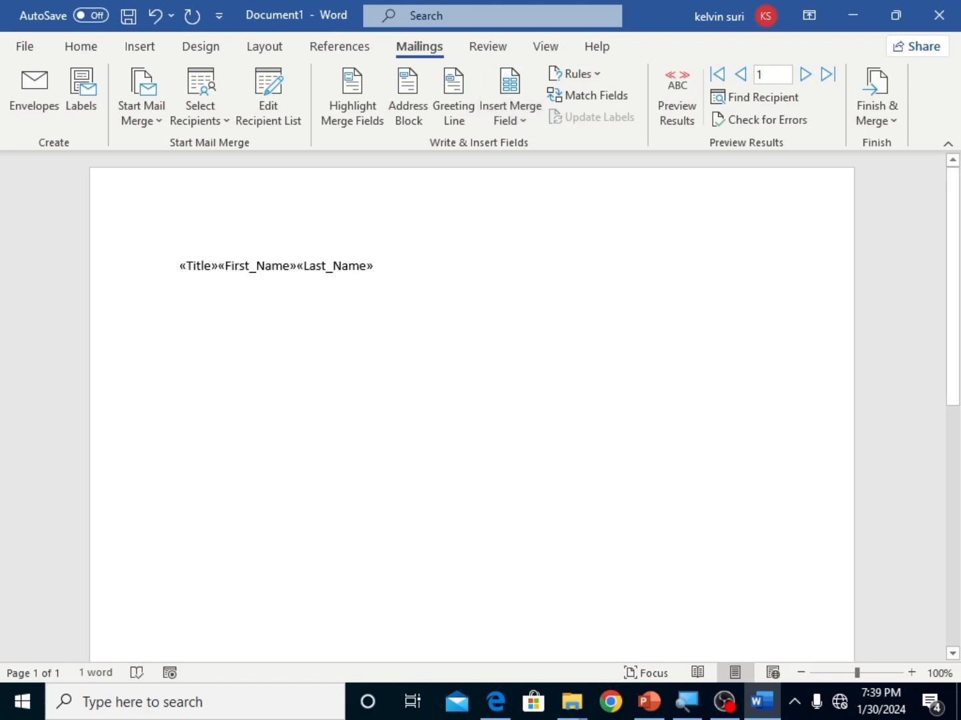
Step: Insert the Company_Name and Address_Line_1 merge fields on separate lines below the recipient's name fields
click(506, 117)
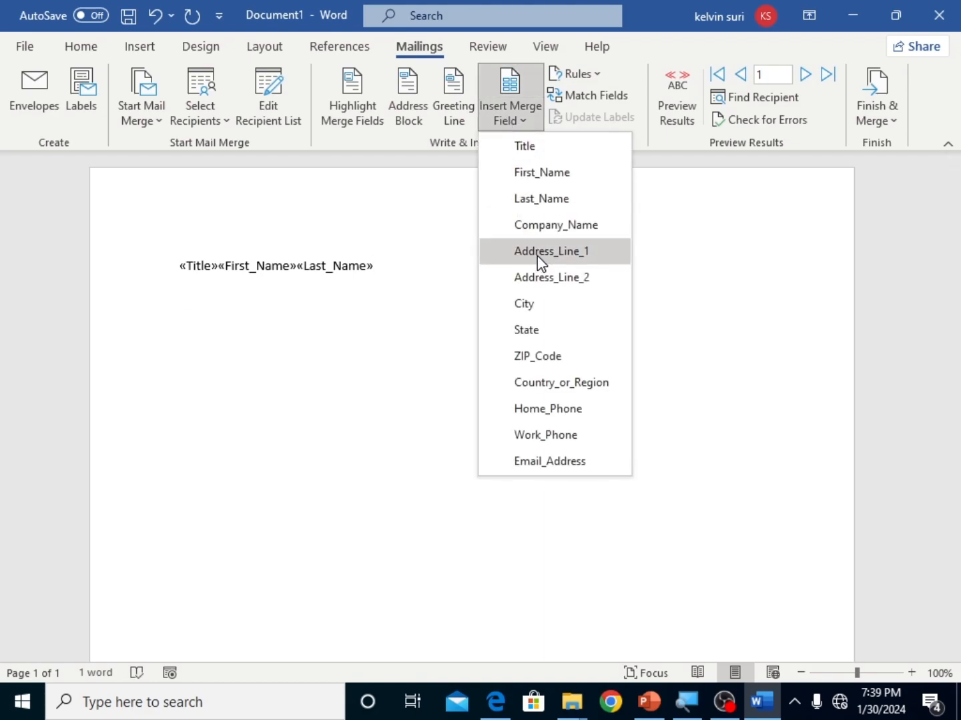
click(538, 224)
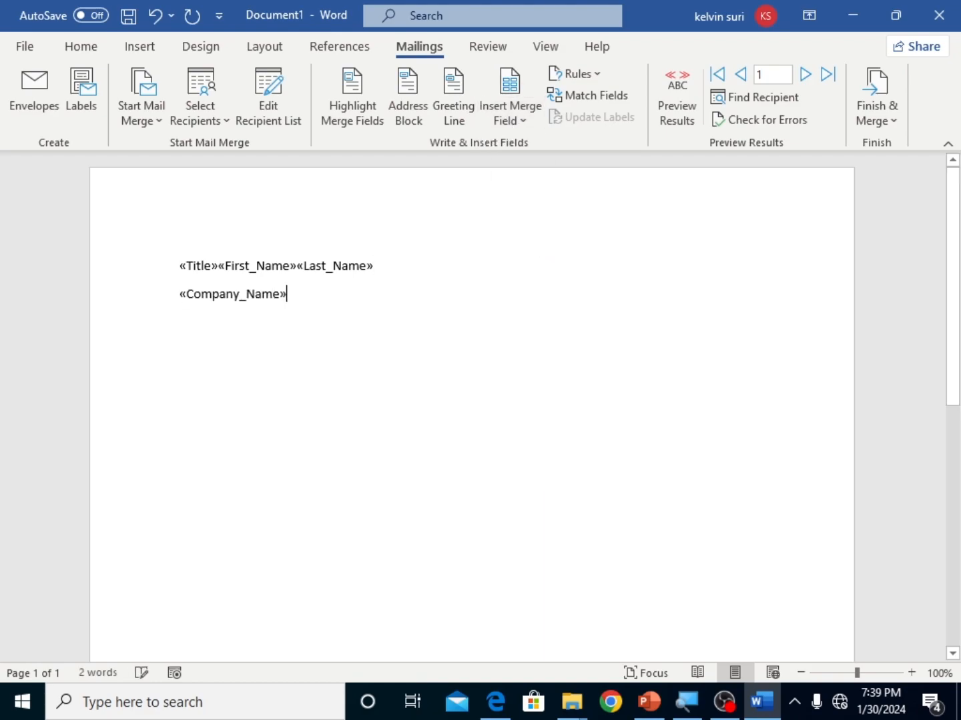
key(Return)
click(513, 123)
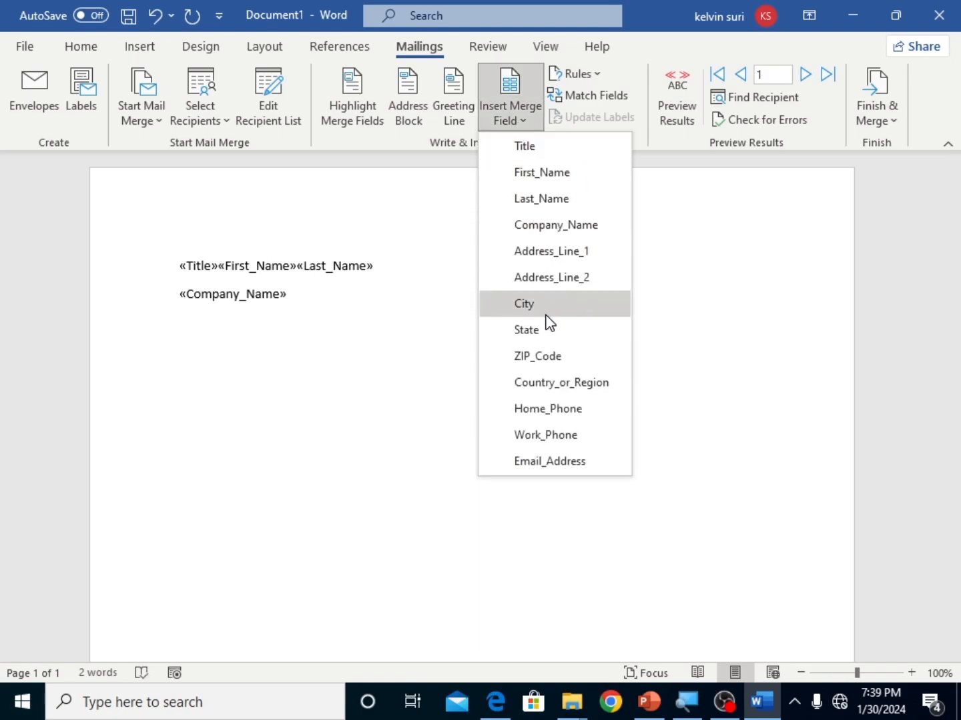
click(549, 253)
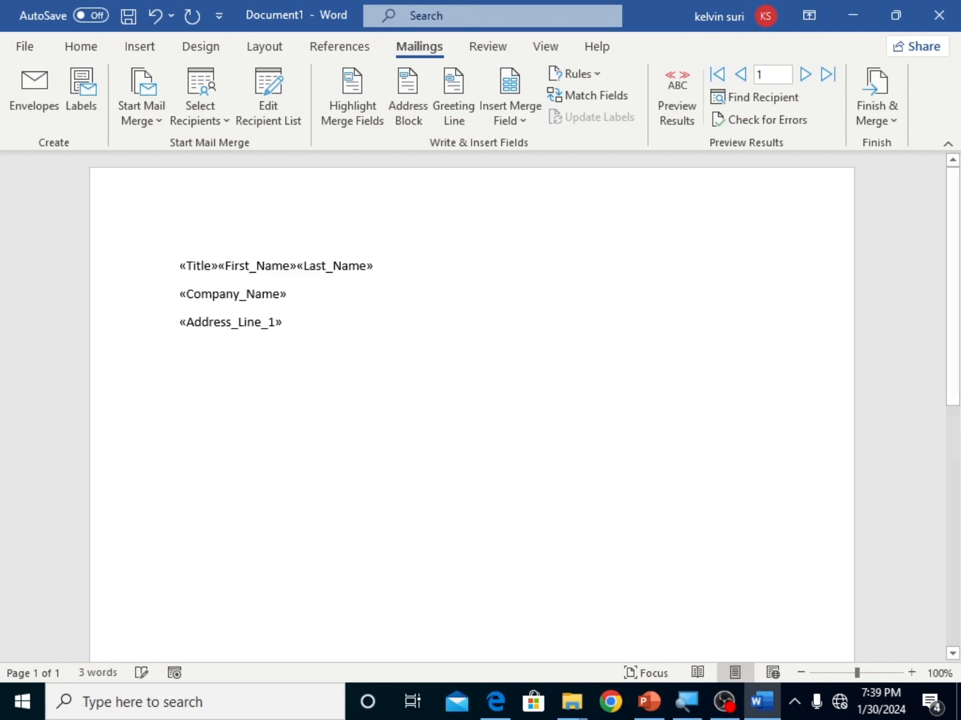
Step: Consult the sample letter in mail.pdf in Microsoft Edge, and insert a default Dear greeting line in Word below the address field
mouse_move(495, 702)
click(495, 651)
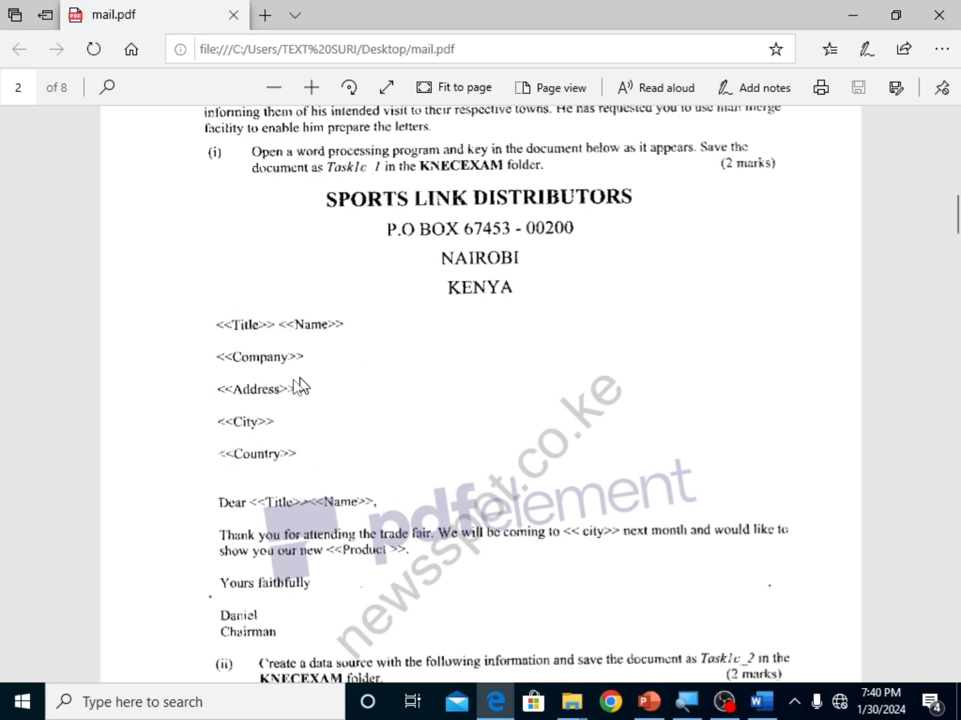
scroll(255, 486, down, 3)
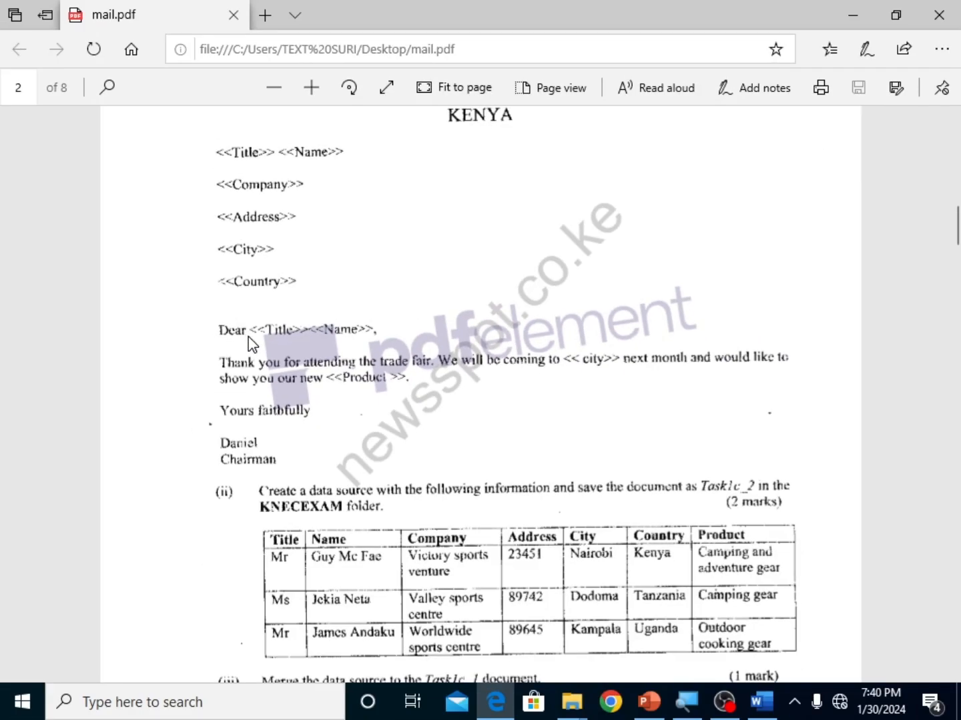
click(761, 702)
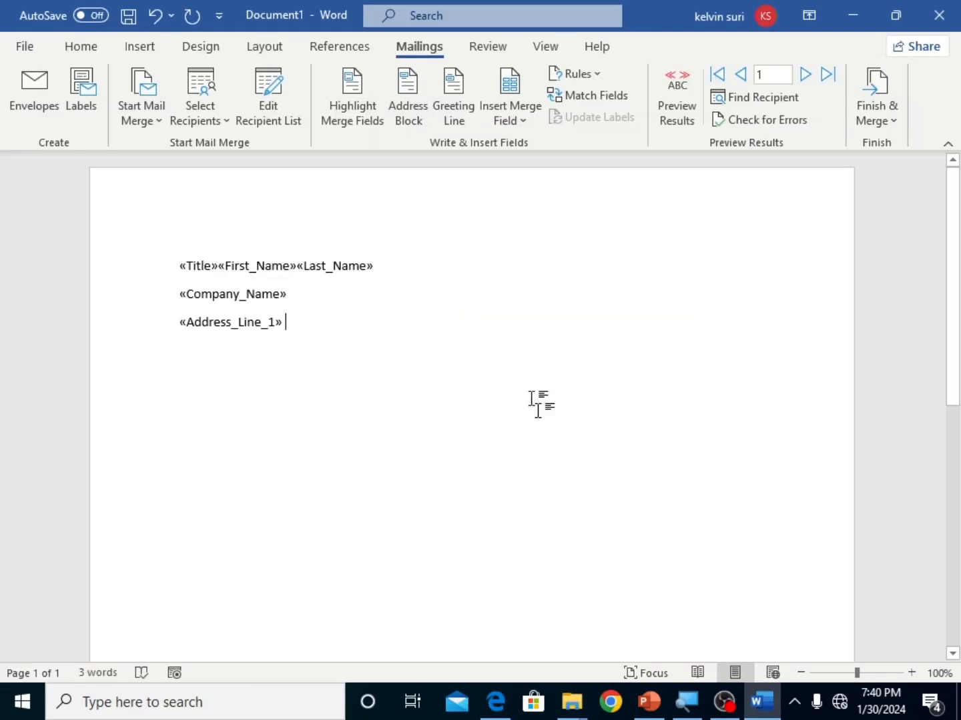
key(Return)
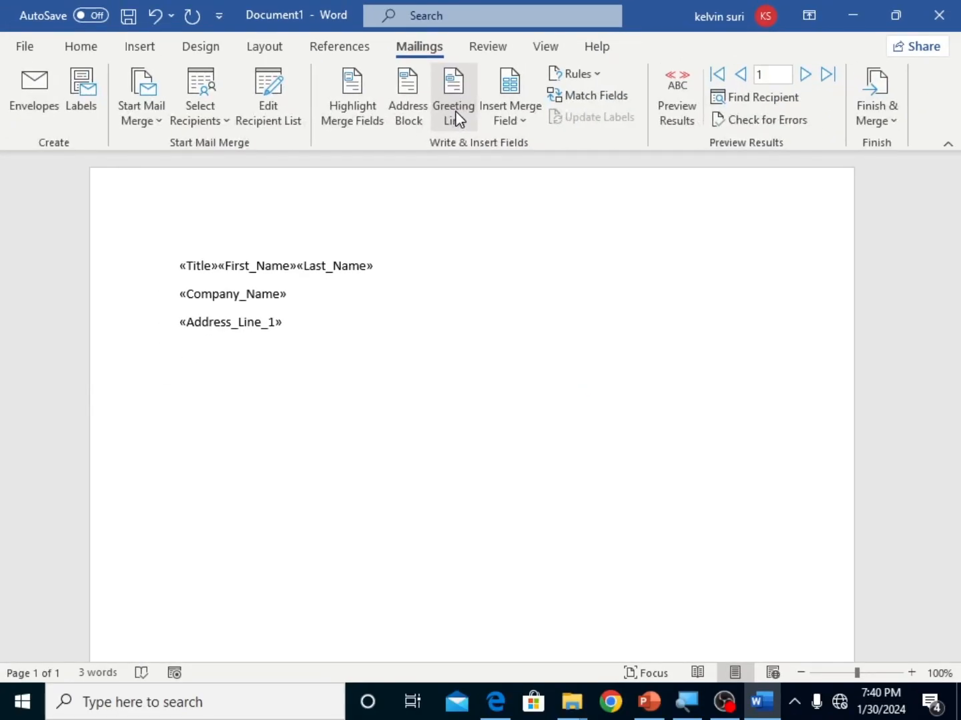
click(456, 113)
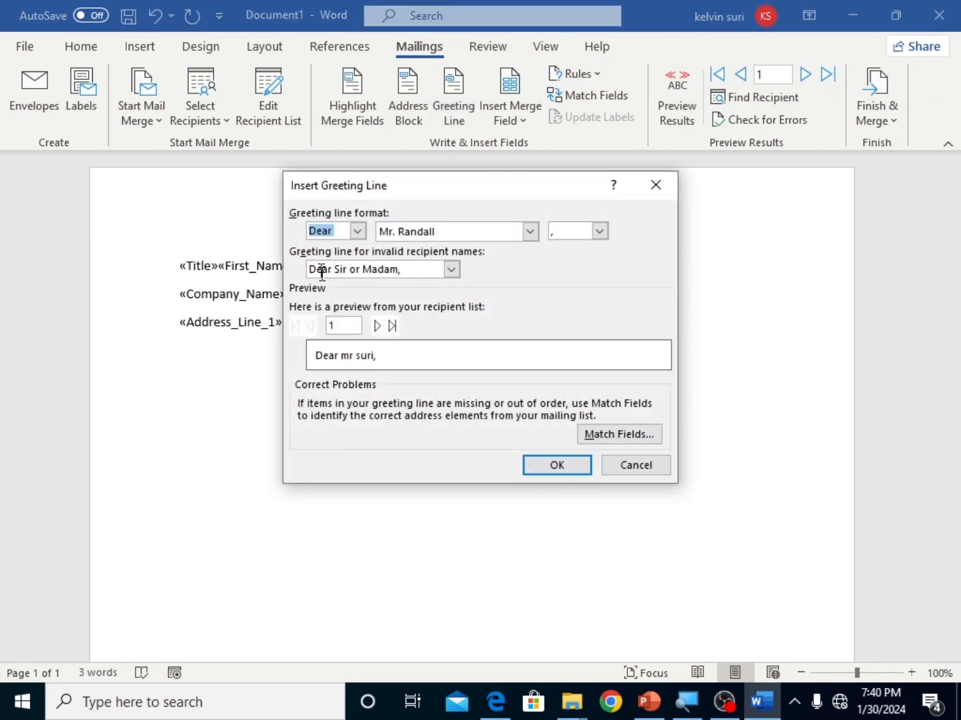
click(562, 460)
Step: Insert the First_Name and Last_Name merge fields after the greeting line
click(509, 117)
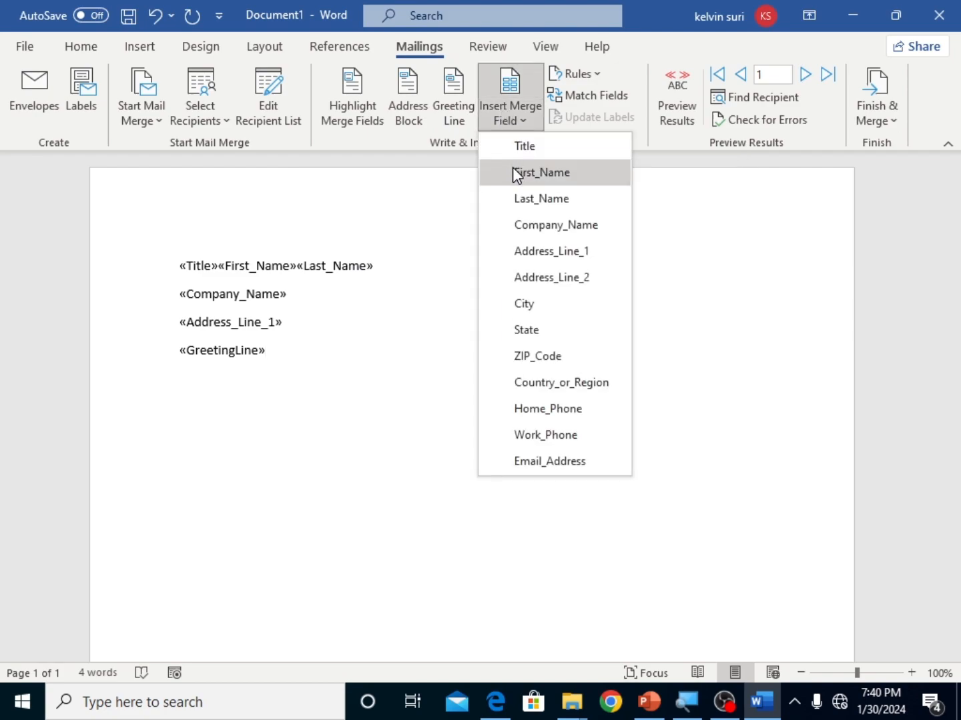
click(512, 168)
click(509, 116)
click(525, 201)
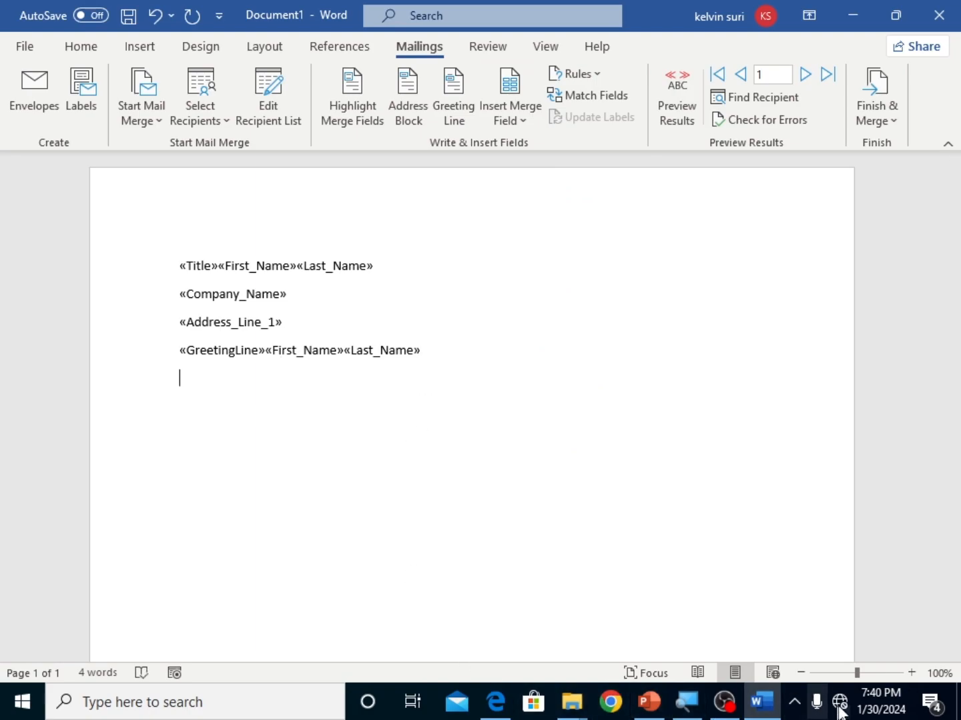
Step: Preview the merge results, then run the error check by completing the merge without pausing and reporting errors in a new document
click(759, 712)
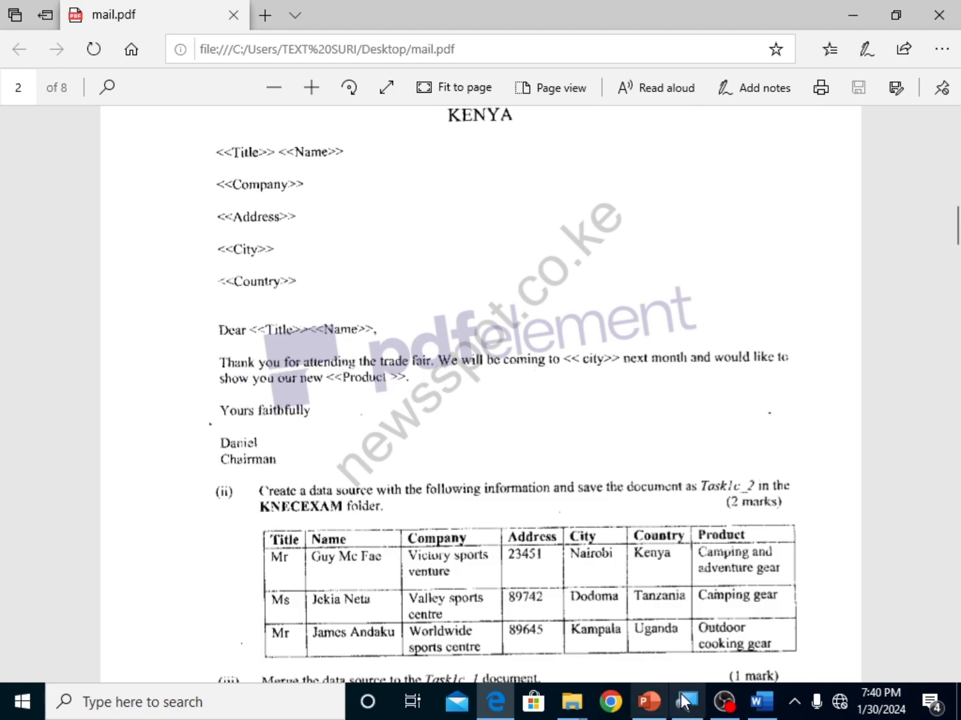
click(761, 701)
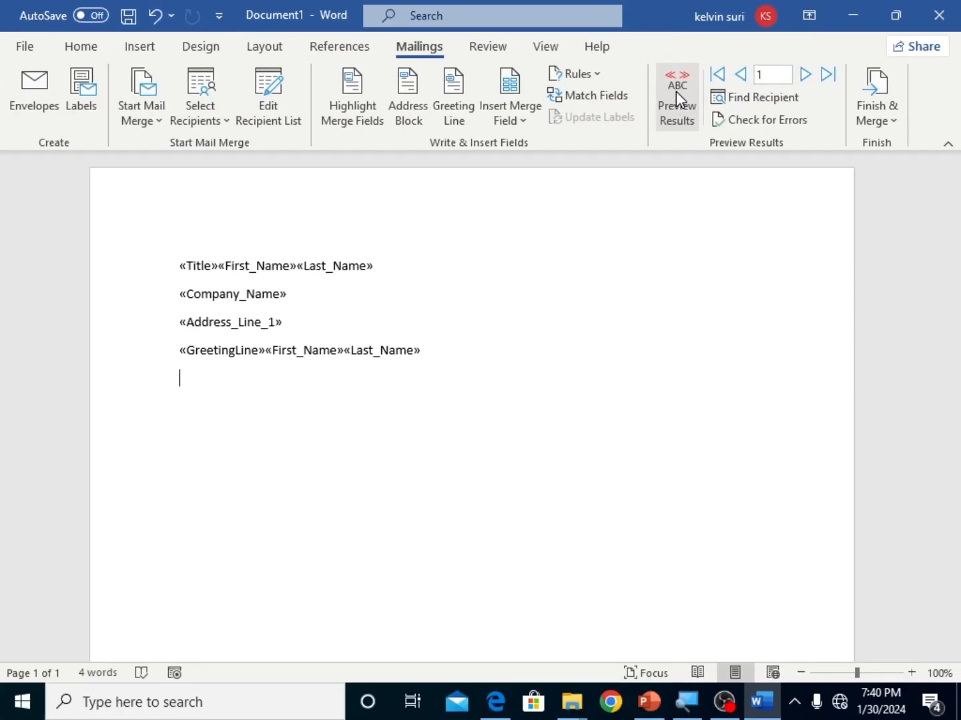
click(675, 94)
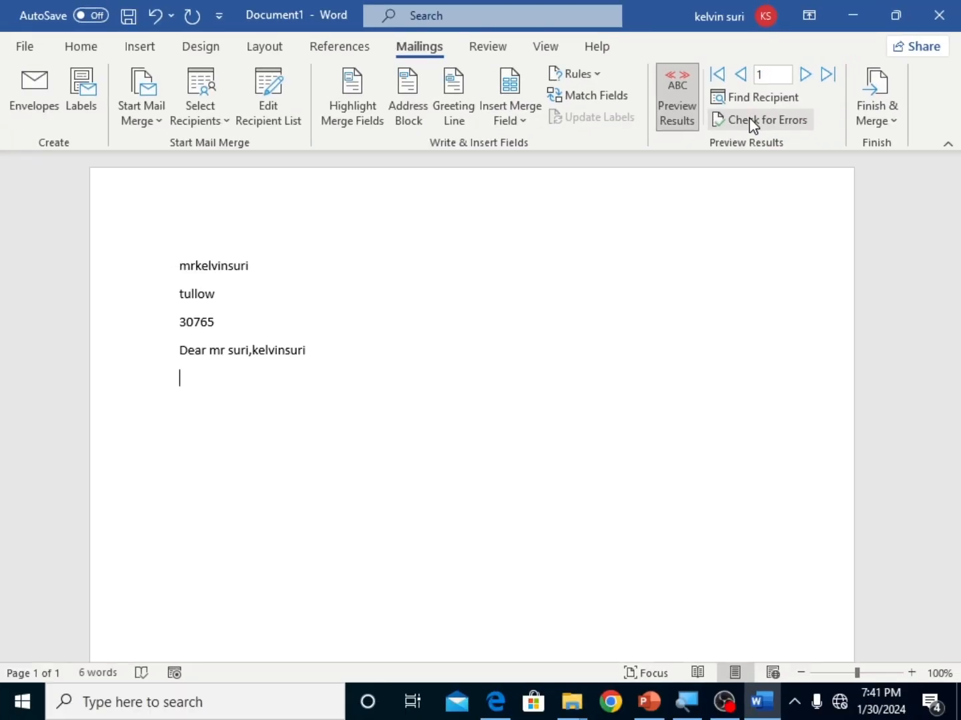
click(753, 124)
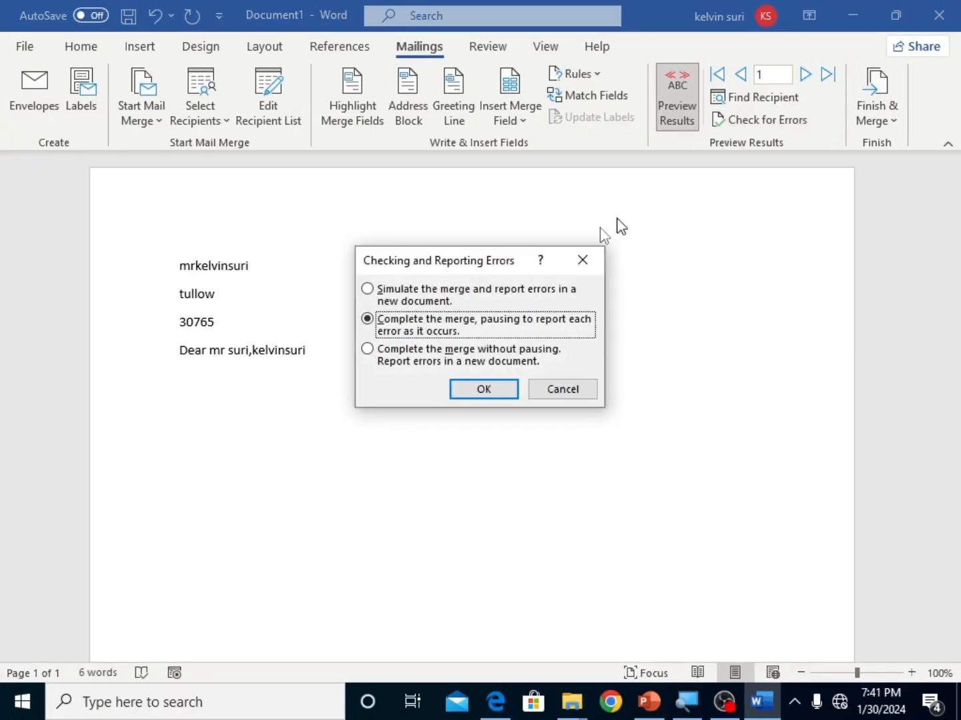
click(436, 357)
click(479, 390)
Step: Examine the merged letters page by page, comparing each recipient's name, company, address and greeting lines
scroll(468, 369, down, 10)
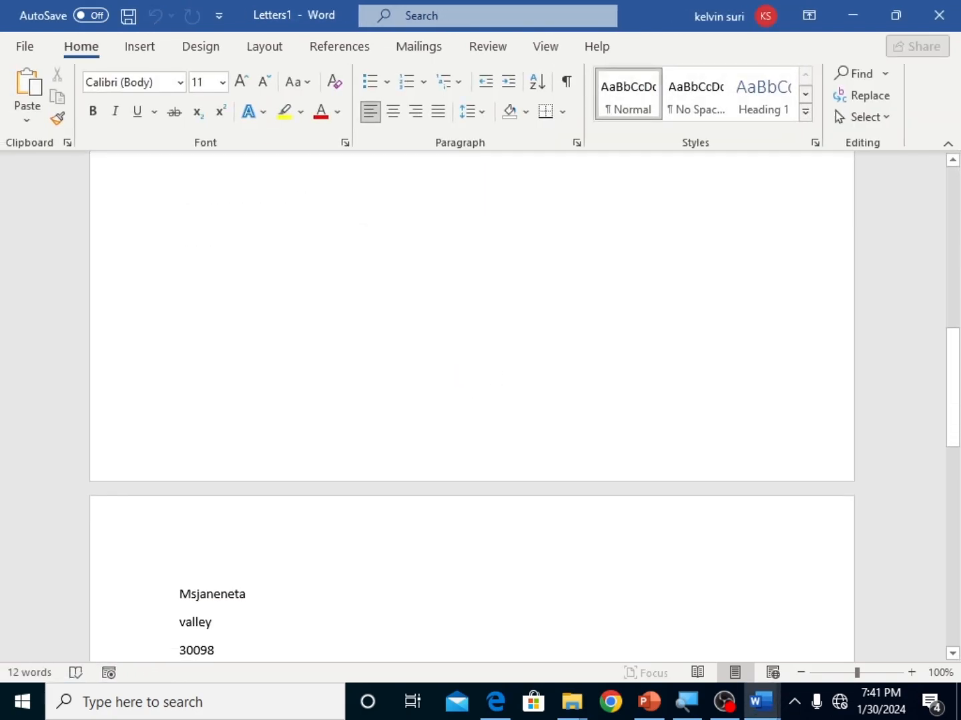
scroll(455, 377, down, 4)
scroll(455, 377, down, 7)
scroll(471, 399, up, 15)
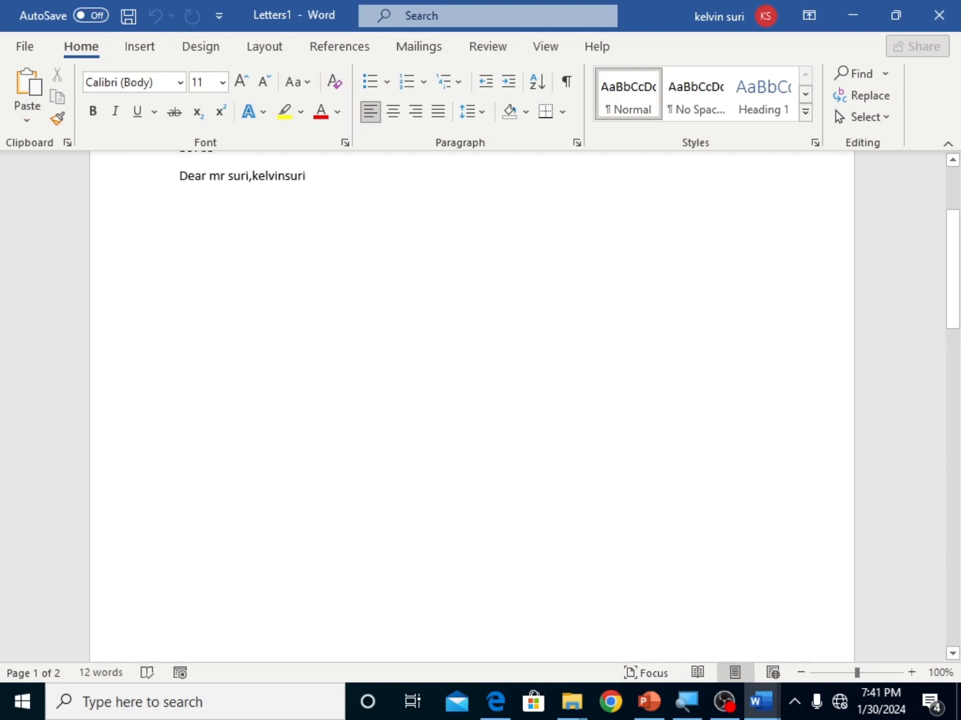
scroll(472, 400, up, 5)
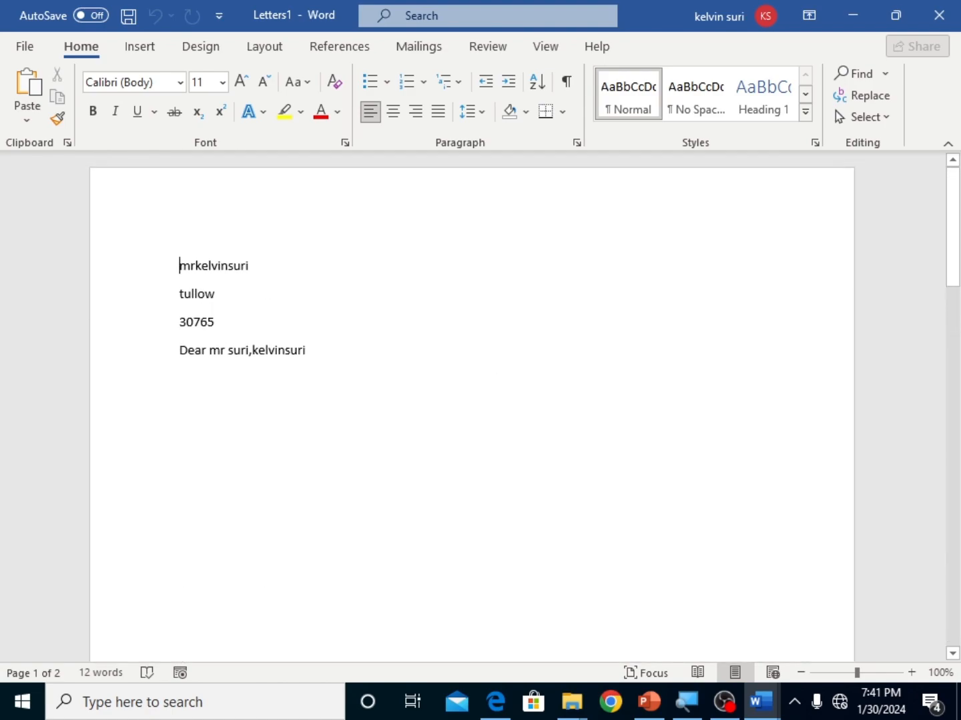
scroll(497, 360, down, 10)
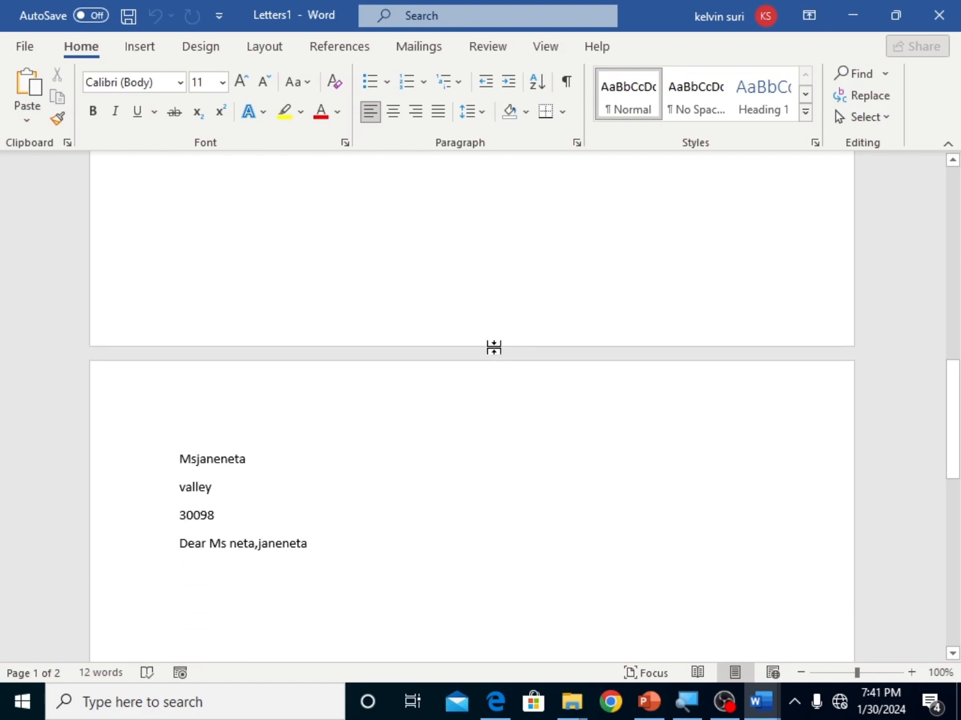
scroll(393, 413, down, 6)
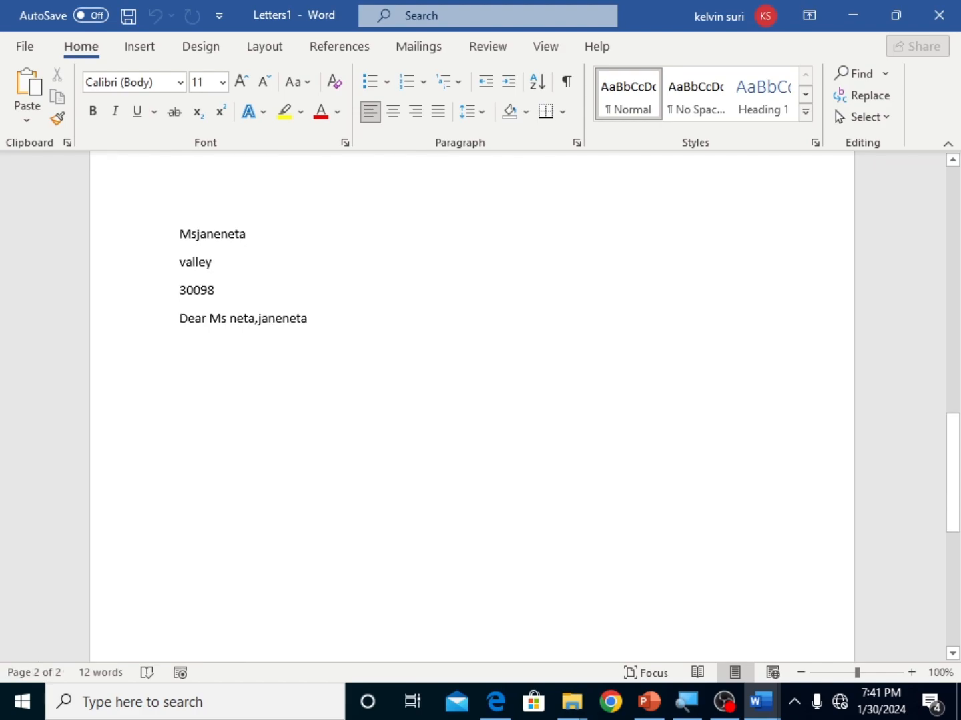
scroll(471, 407, up, 12)
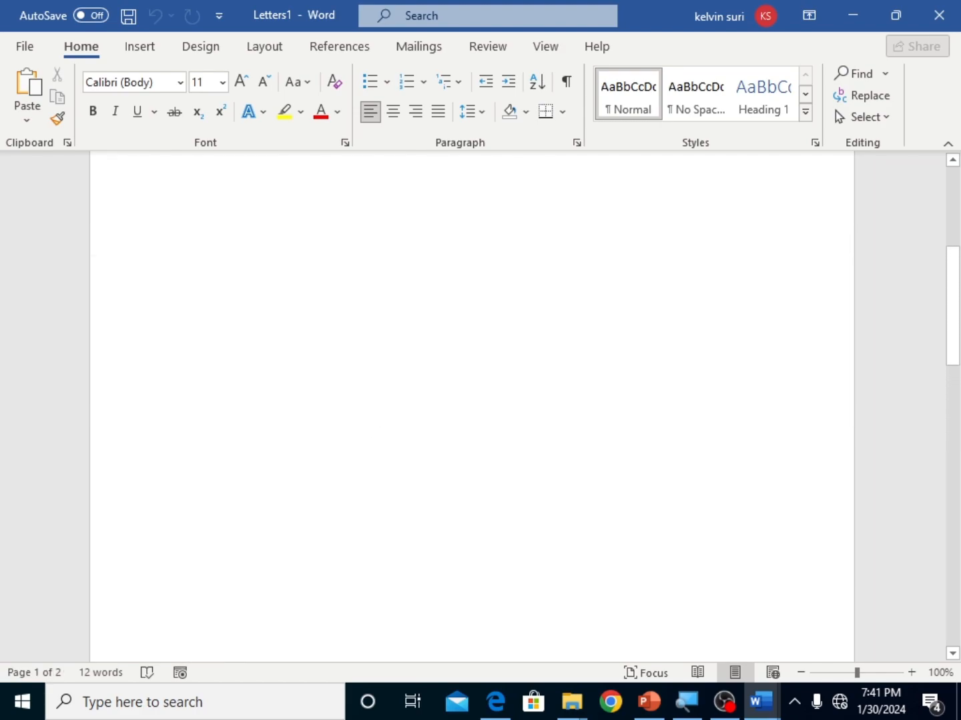
scroll(471, 407, up, 10)
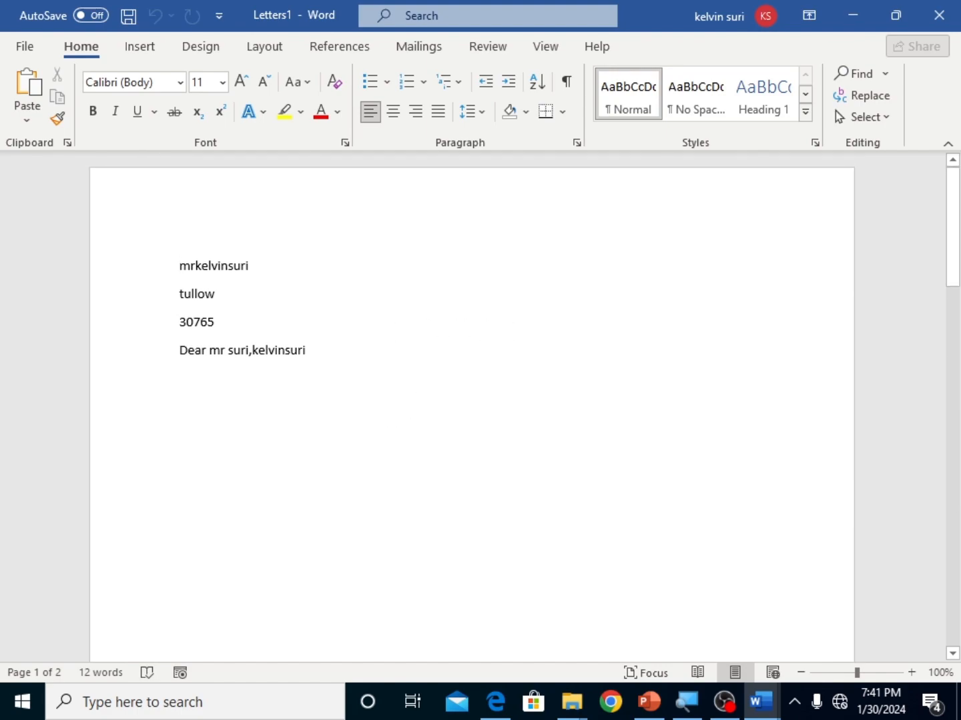
scroll(471, 407, down, 18)
scroll(471, 406, down, 8)
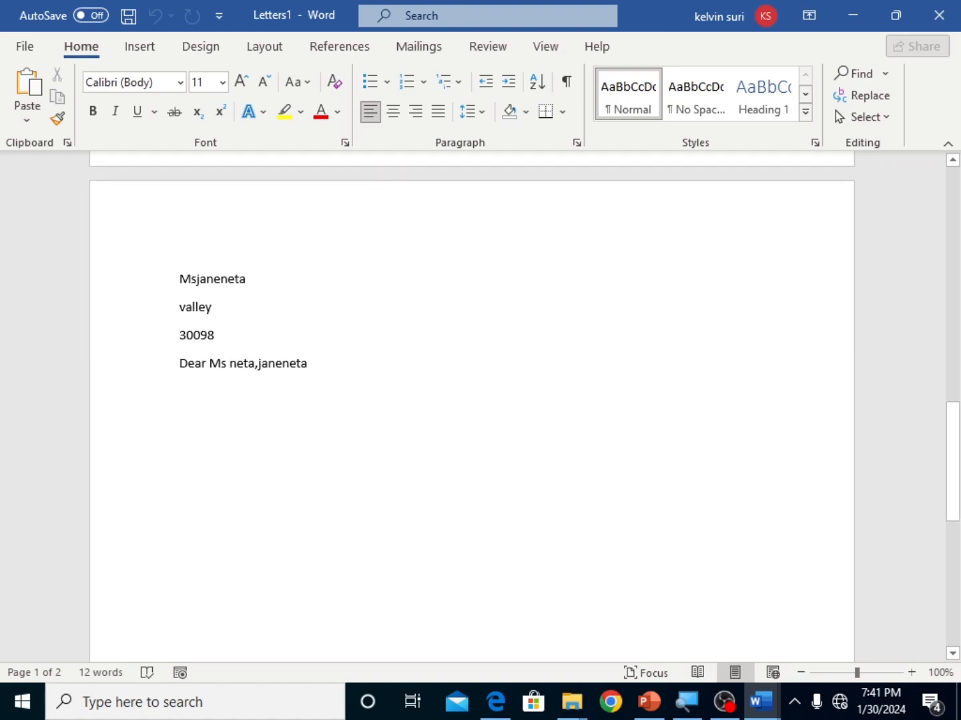
scroll(471, 407, up, 20)
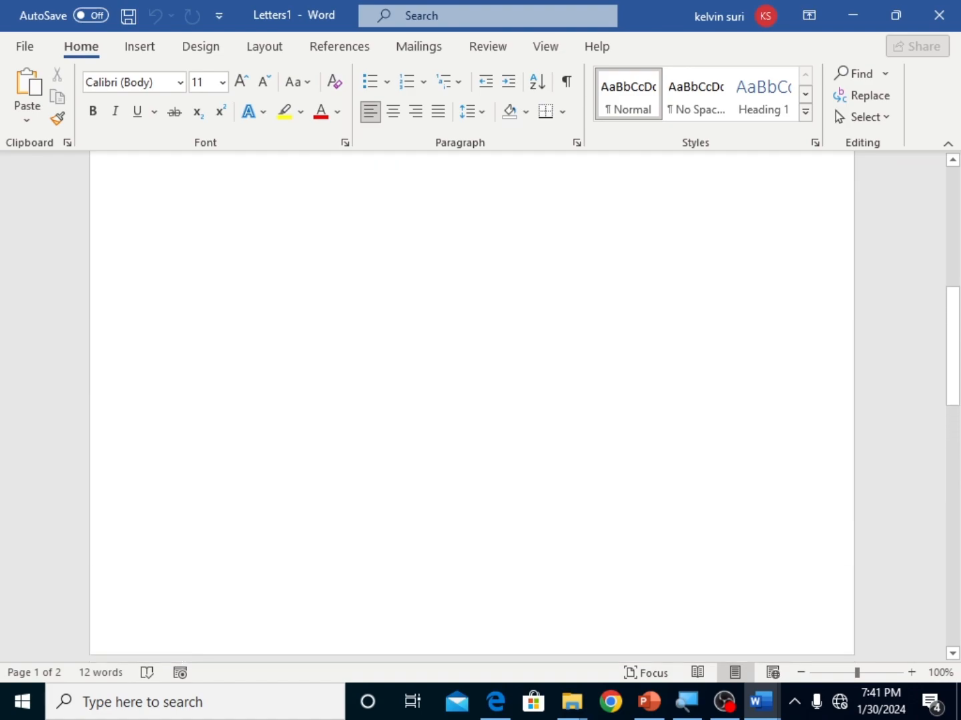
scroll(585, 592, up, 1)
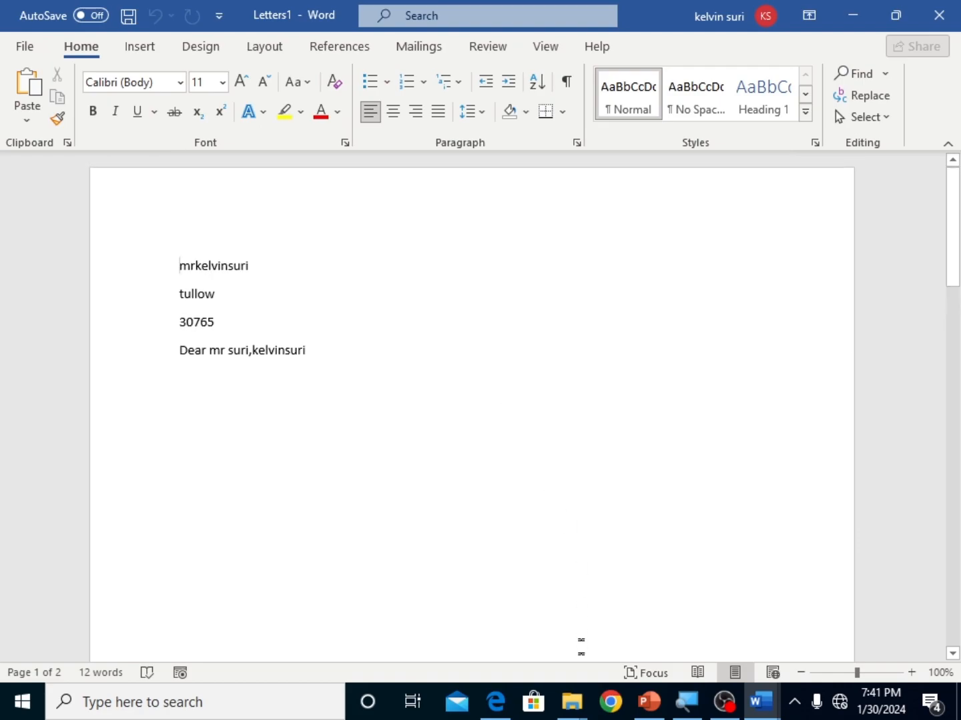
Step: Switch to Microsoft Edge and review the sample letter, data source table and merge instructions in mail.pdf
click(495, 702)
scroll(393, 465, down, 1)
scroll(390, 466, down, 4)
scroll(389, 466, up, 7)
scroll(403, 519, down, 5)
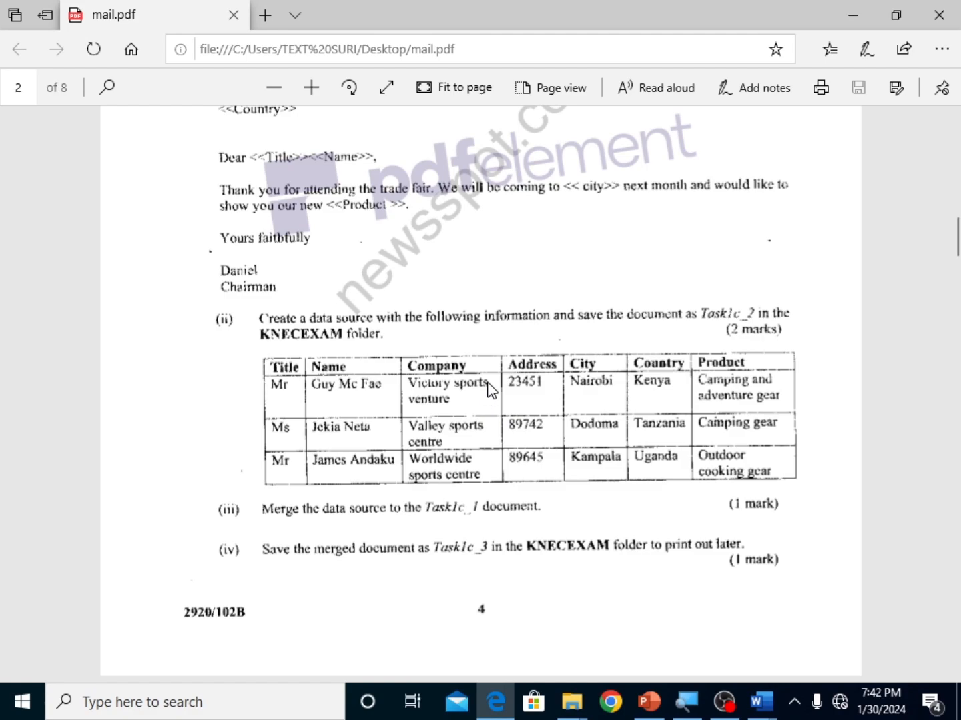
scroll(487, 383, up, 8)
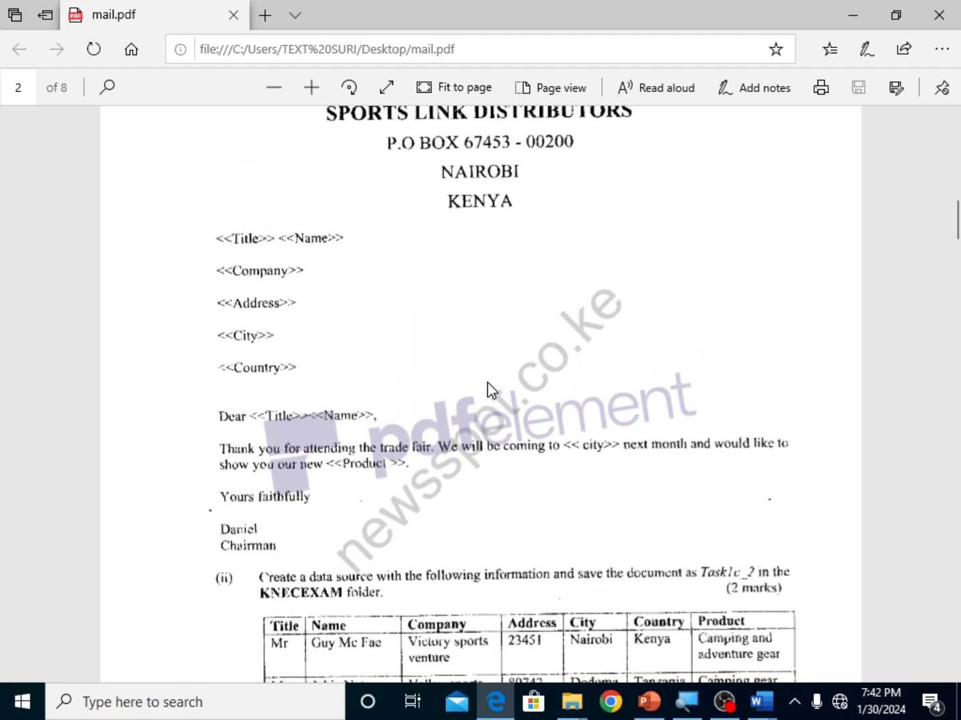
scroll(487, 381, down, 3)
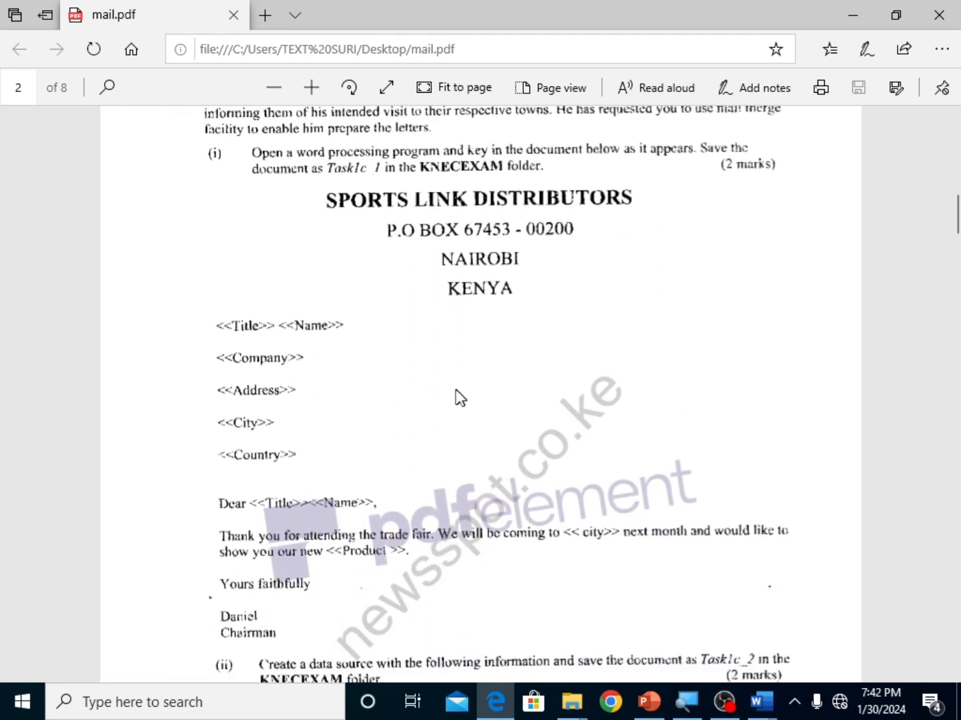